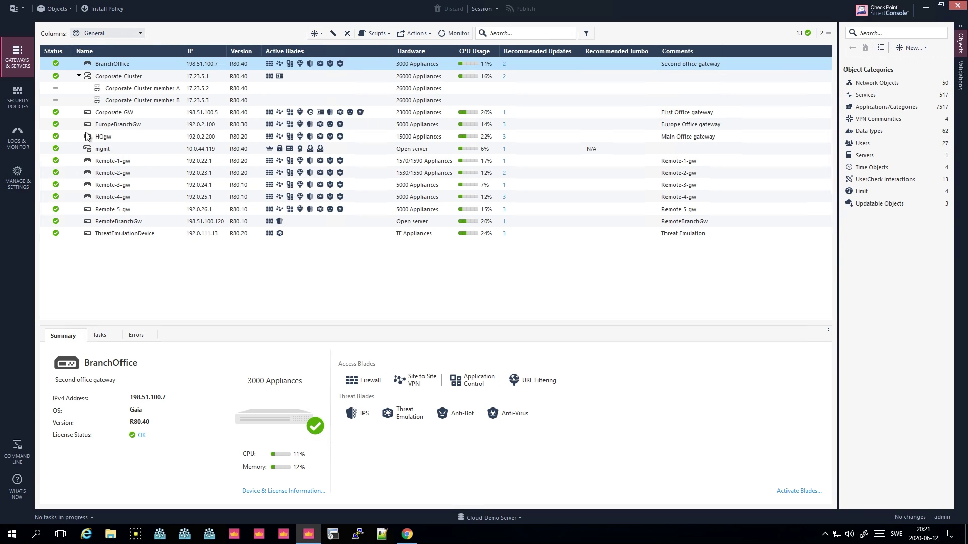
Open Branch_Office_Policy alongside Corporate_Policy in the security policies view and compare the two rule bases.
{"action": "left_click", "coordinate": [27, 107]}
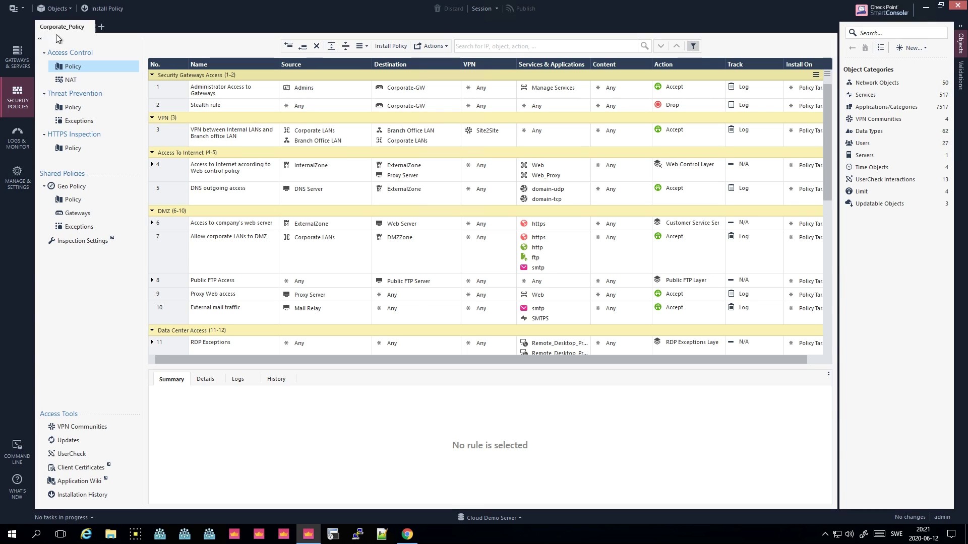
{"action": "left_click", "coordinate": [101, 27]}
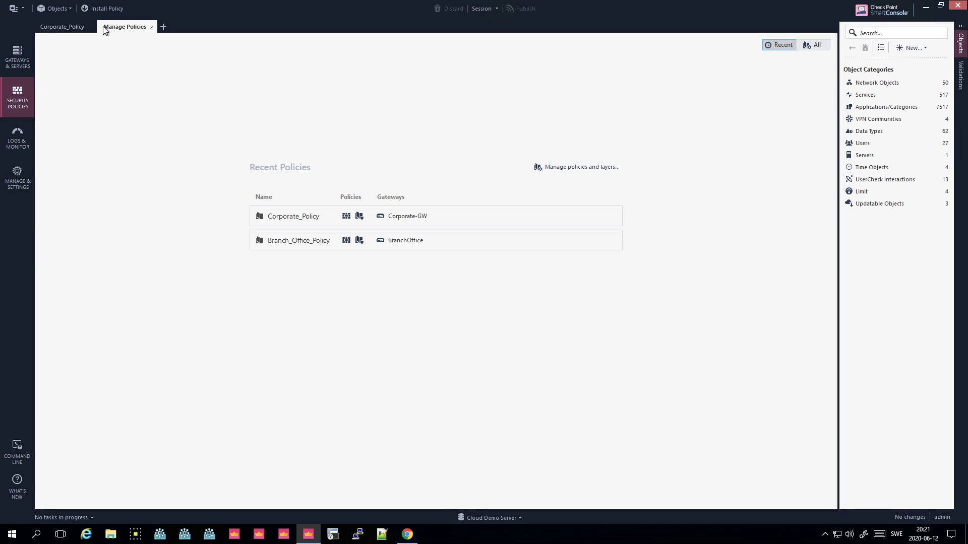
{"action": "double_click", "coordinate": [289, 240]}
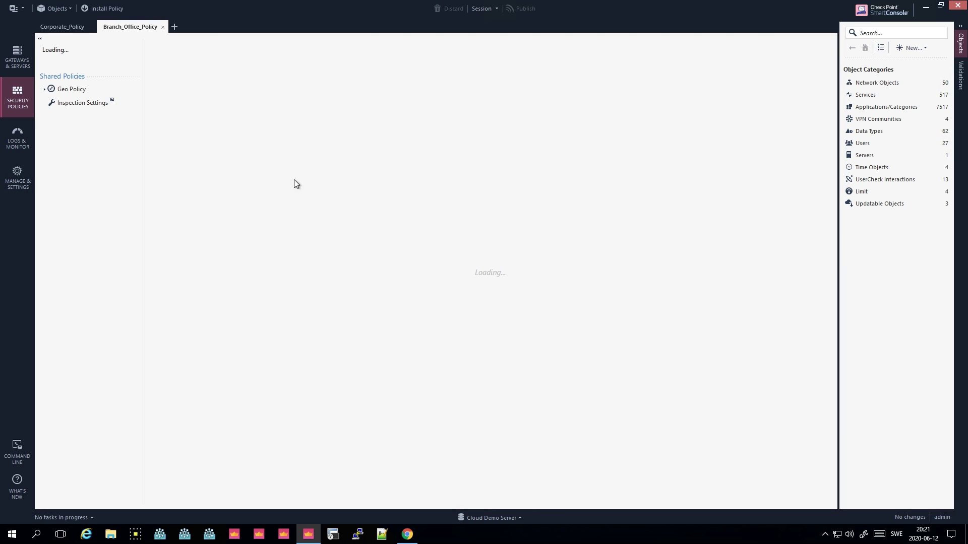
{"action": "left_click", "coordinate": [65, 27]}
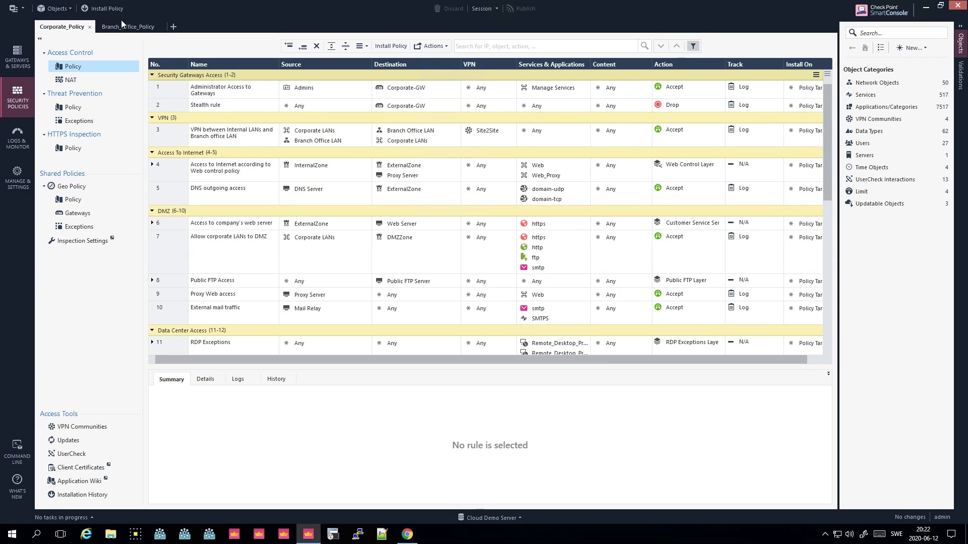
{"action": "left_click", "coordinate": [134, 28]}
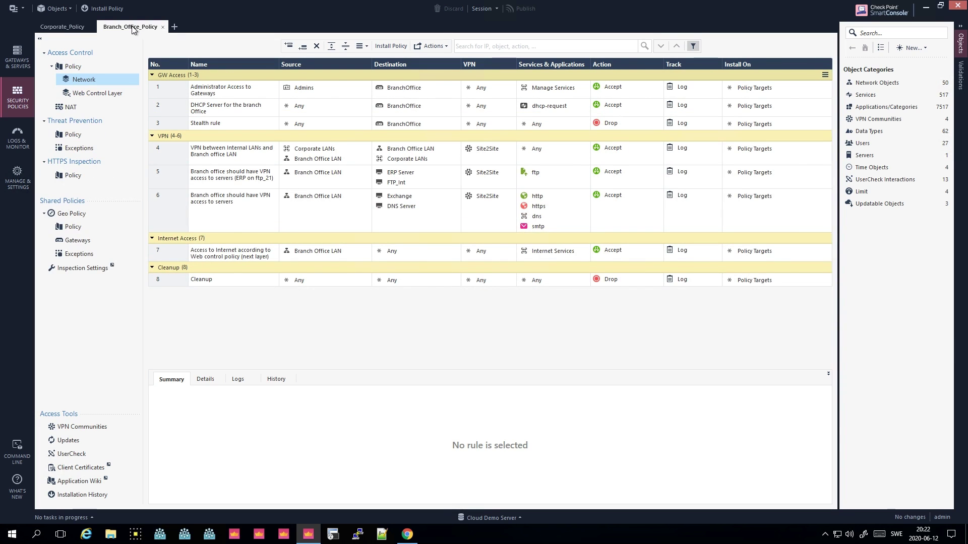
{"action": "left_click", "coordinate": [64, 27]}
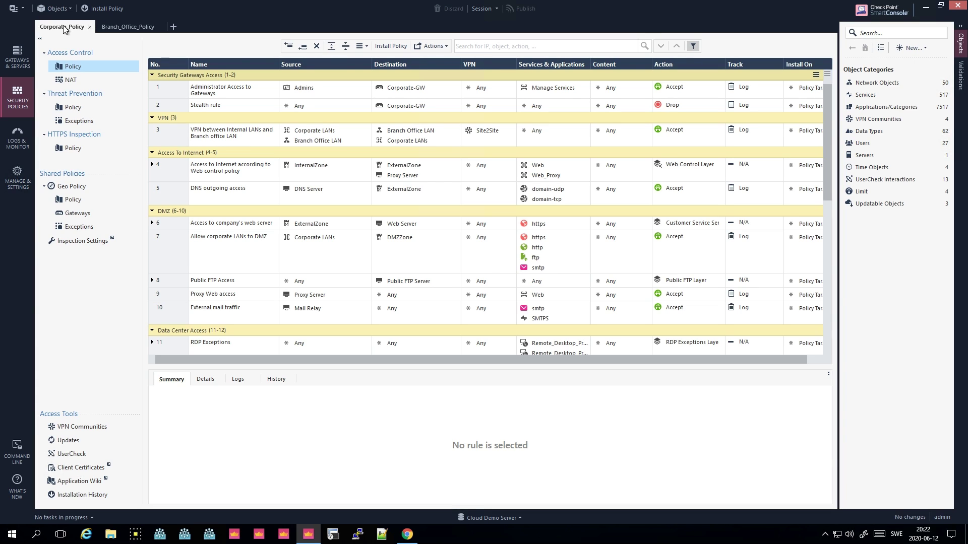
Open the policies and layers manager from a new policy page and open Branch_Office_Policy from its list.
{"action": "left_click", "coordinate": [174, 27]}
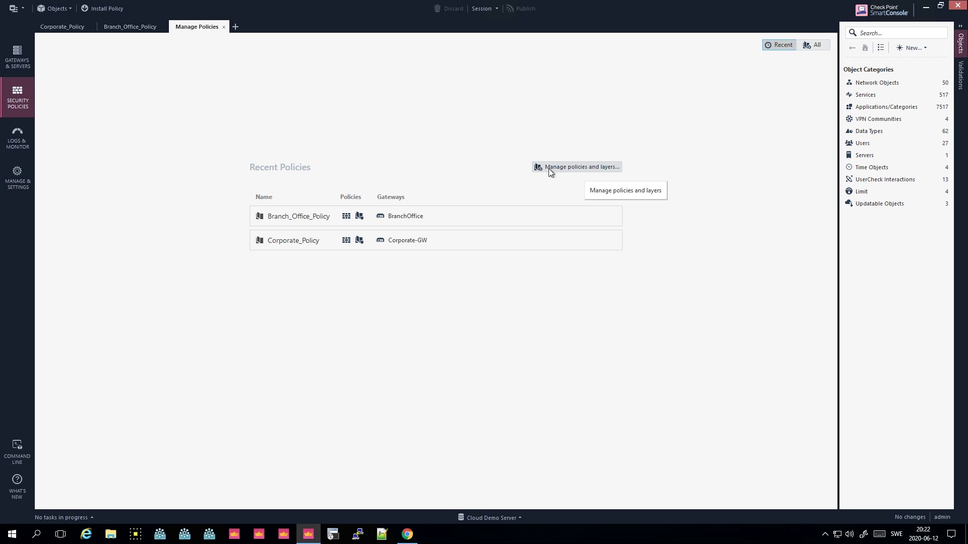
{"action": "left_click", "coordinate": [575, 167]}
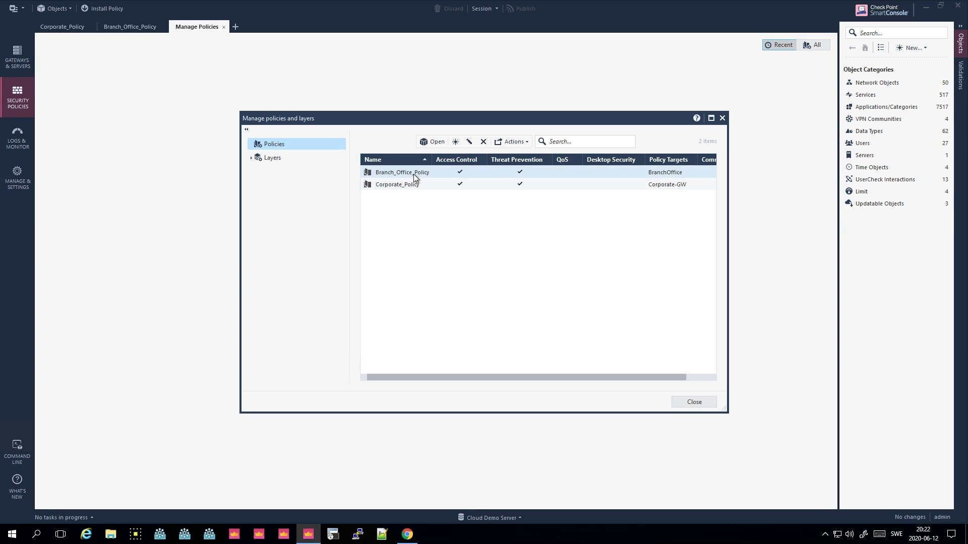
{"action": "left_click", "coordinate": [413, 173]}
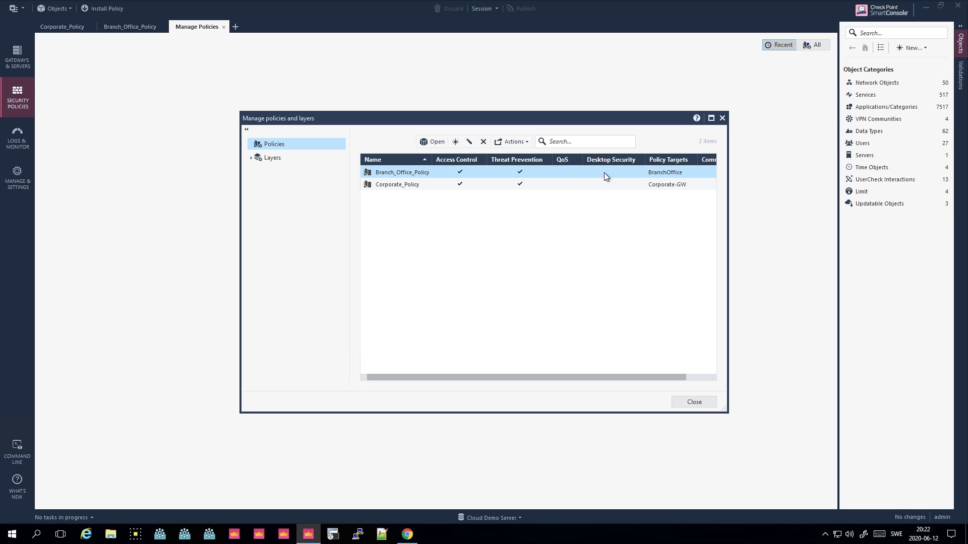
{"action": "double_click", "coordinate": [398, 172]}
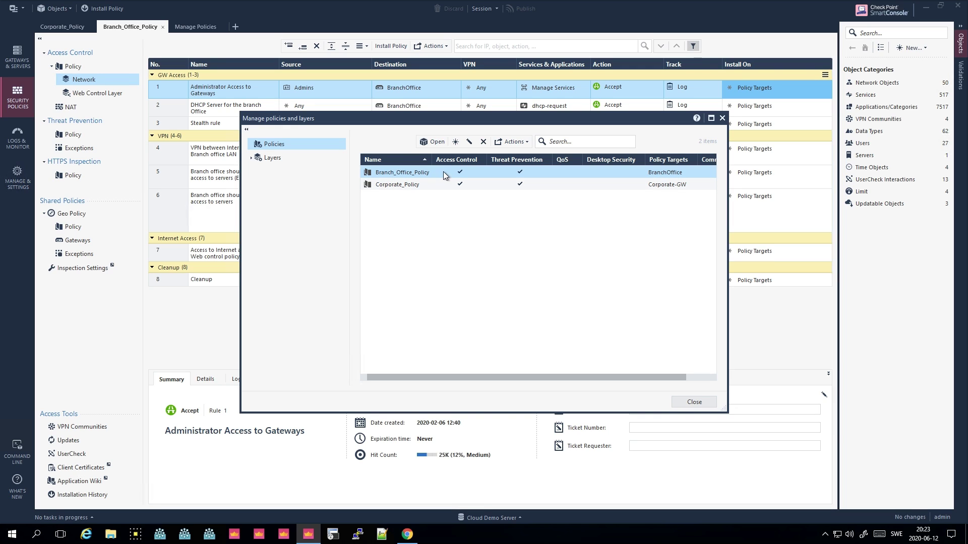
Examine Branch_Office_Policy's policy types, installation targets and the gateways available to add, leaving the settings unedited.
{"action": "left_click", "coordinate": [469, 145]}
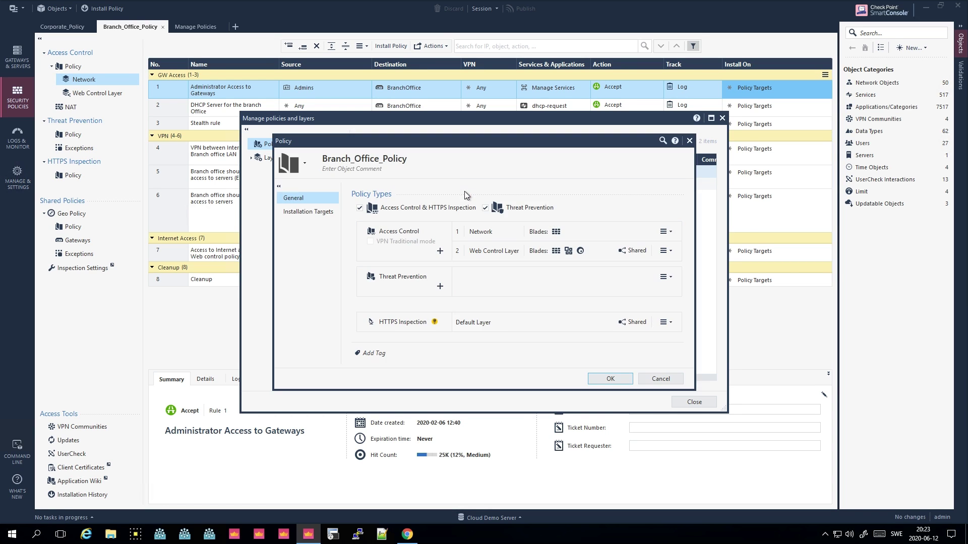
{"action": "left_click", "coordinate": [318, 210]}
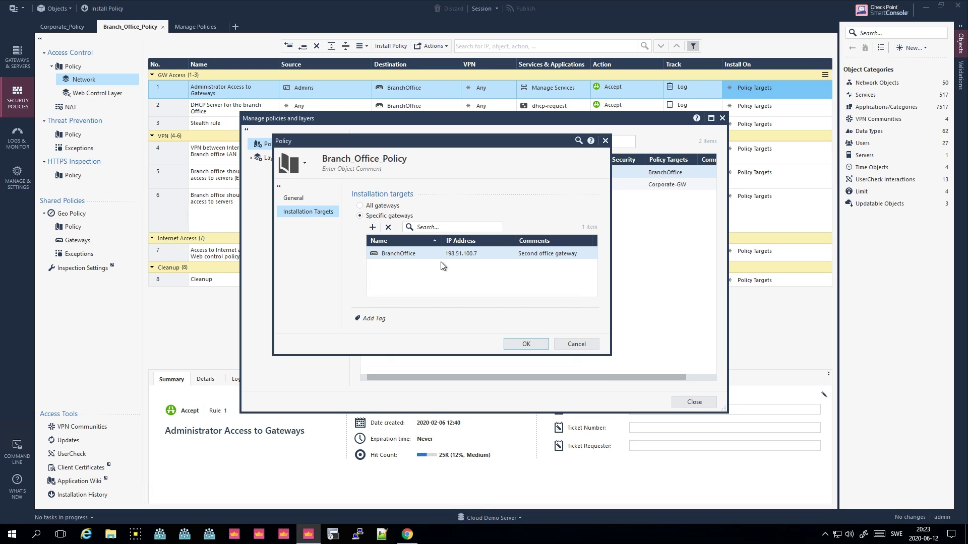
{"action": "left_click", "coordinate": [373, 227]}
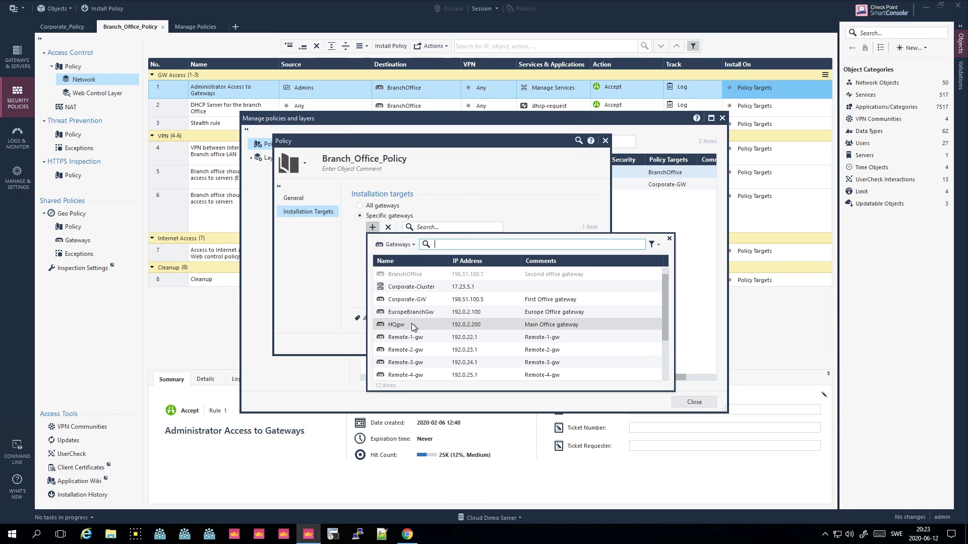
{"action": "scroll", "coordinate": [410, 331], "scroll_direction": "down", "scroll_amount": 2}
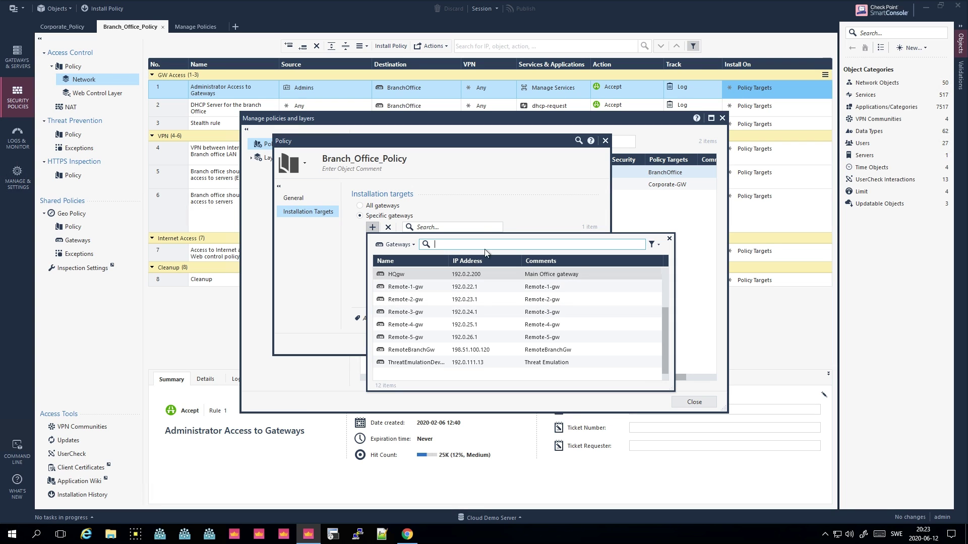
{"action": "left_click", "coordinate": [506, 212]}
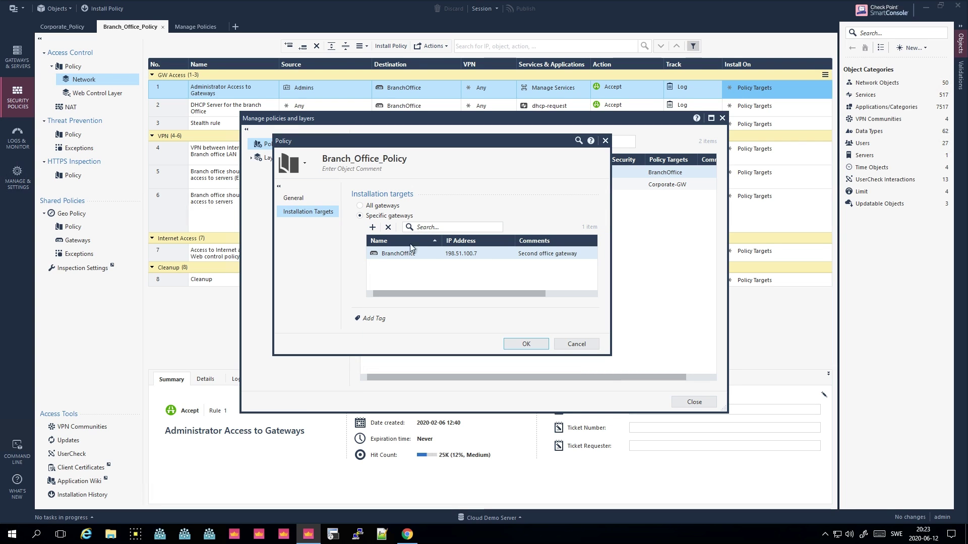
{"action": "left_click", "coordinate": [570, 344]}
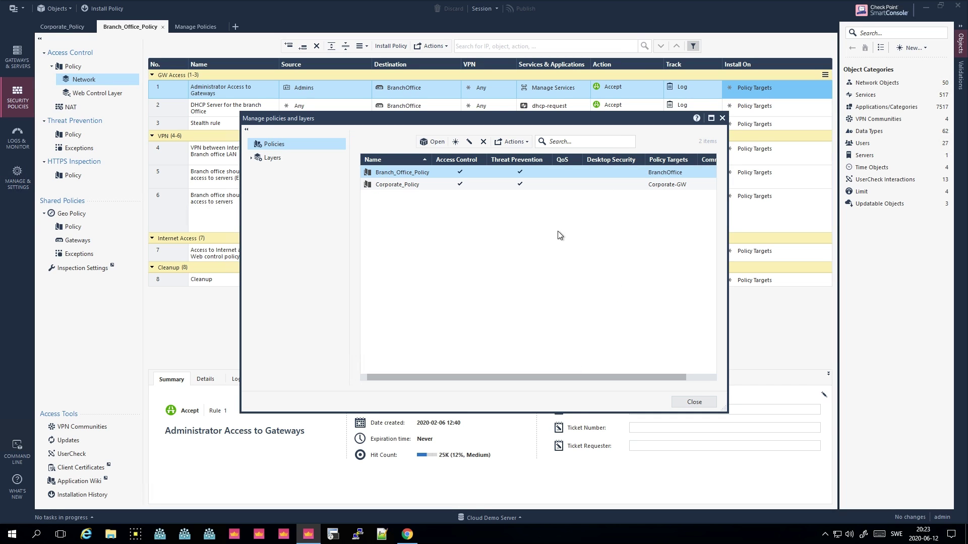
{"action": "left_click", "coordinate": [694, 402]}
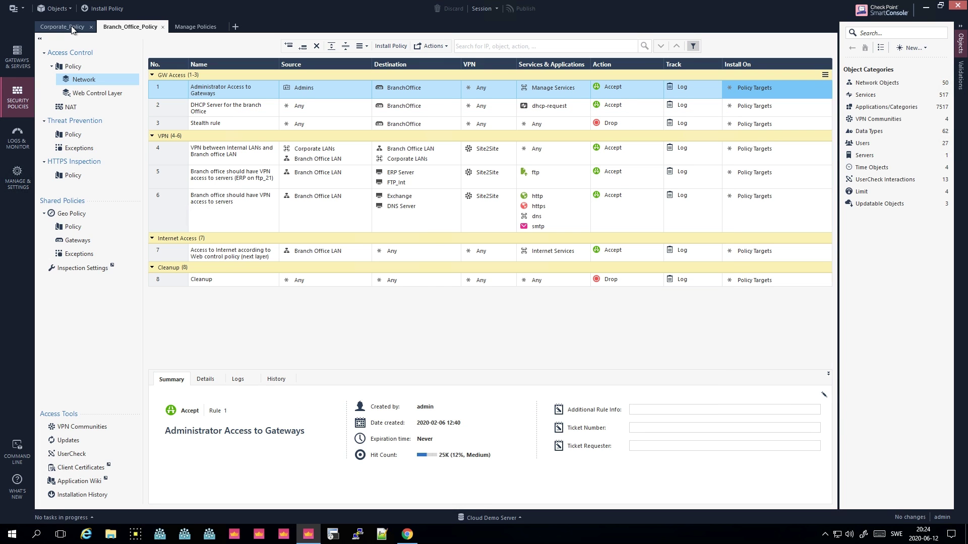
Review the Corporate_Policy rules from the first administrator access rule down to the Cleanup rule.
{"action": "left_click", "coordinate": [72, 28]}
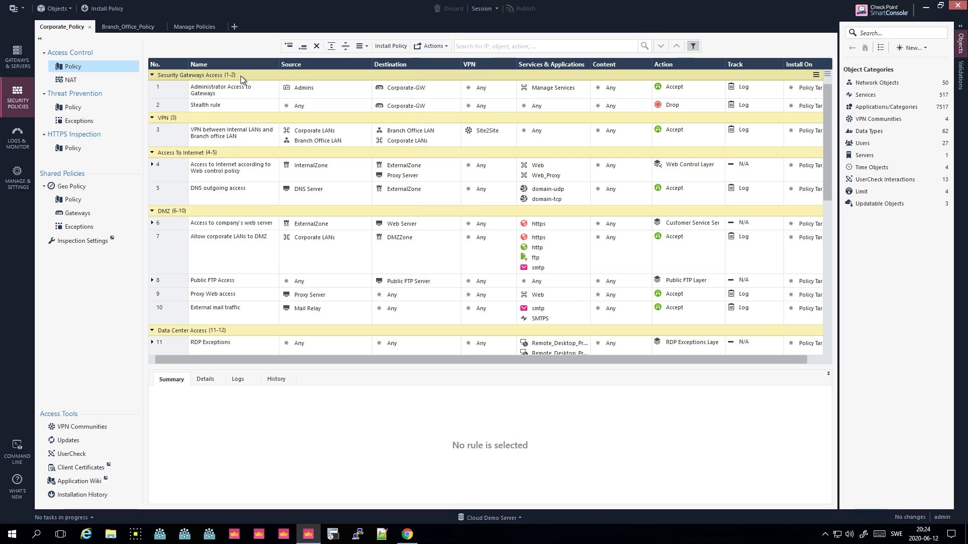
{"action": "left_click", "coordinate": [170, 89]}
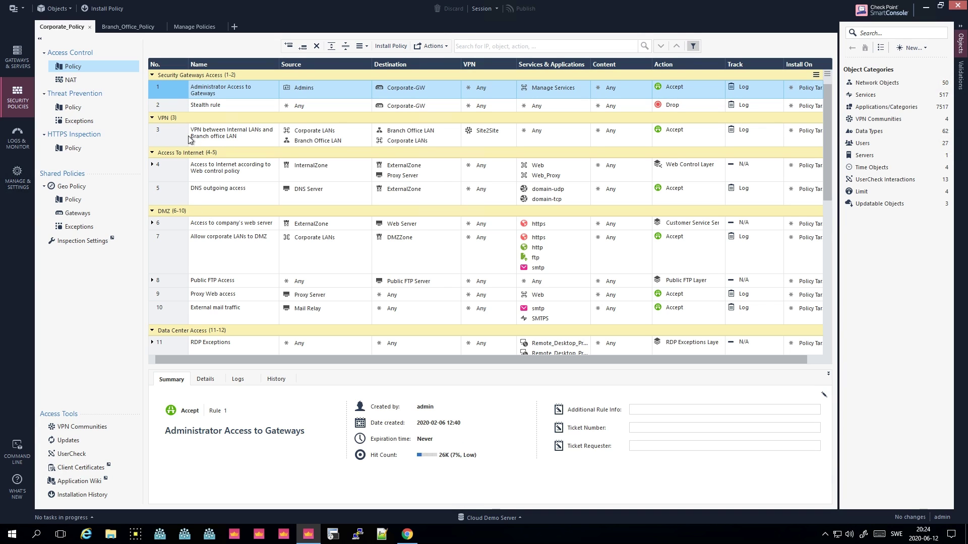
{"action": "scroll", "coordinate": [194, 275], "scroll_direction": "down", "scroll_amount": 3}
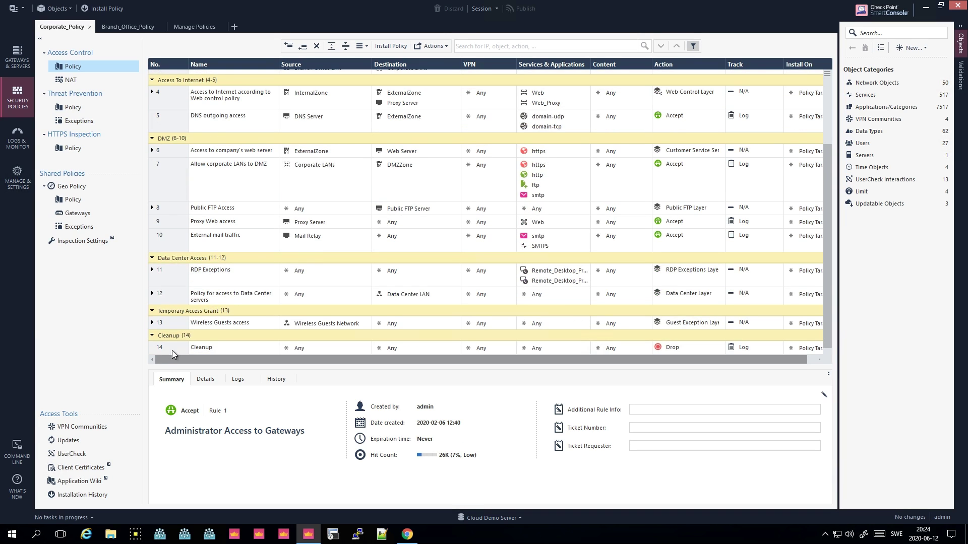
{"action": "left_click", "coordinate": [171, 350]}
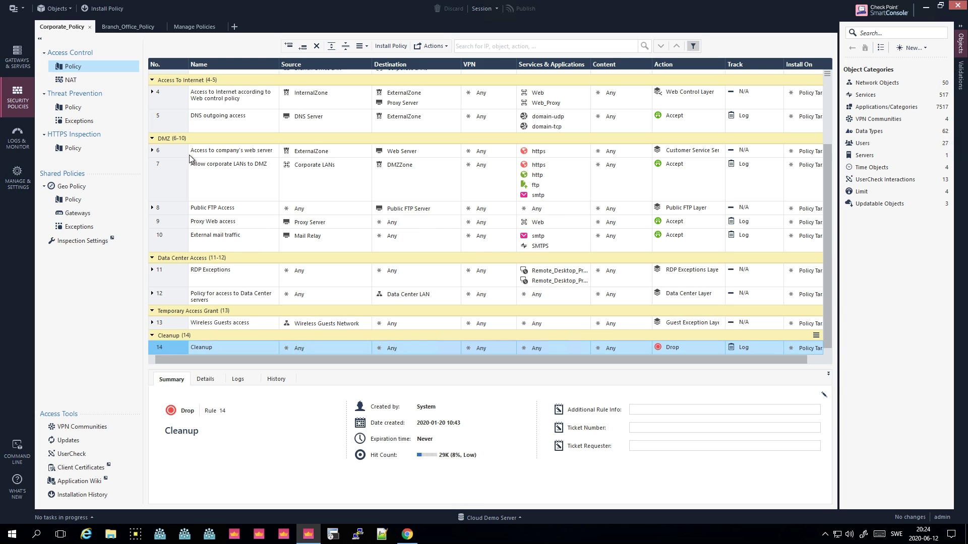
{"action": "scroll", "coordinate": [191, 154], "scroll_direction": "up", "scroll_amount": 3}
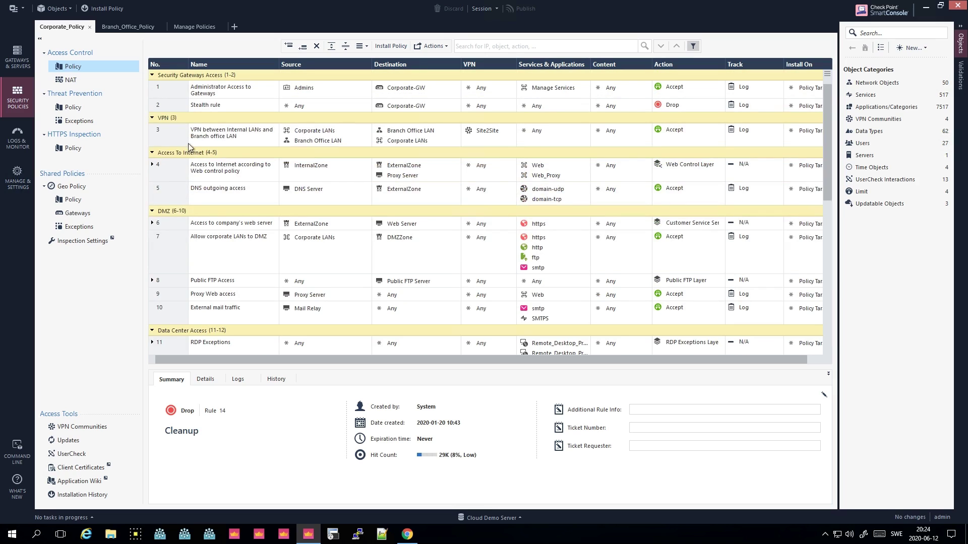
{"action": "left_click", "coordinate": [176, 77]}
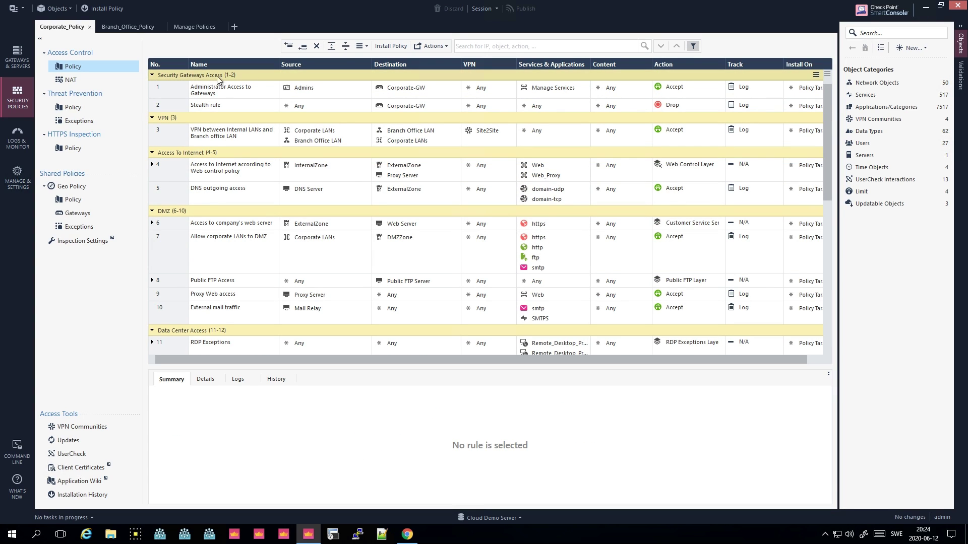
Collapse all sections of the Corporate_Policy rule base and expand them again.
{"action": "left_click", "coordinate": [346, 46]}
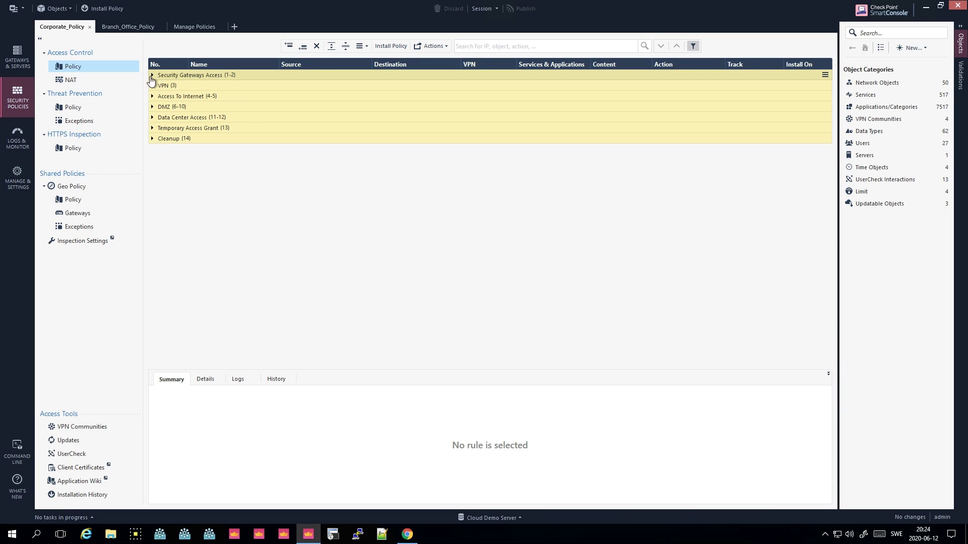
{"action": "left_click", "coordinate": [332, 48]}
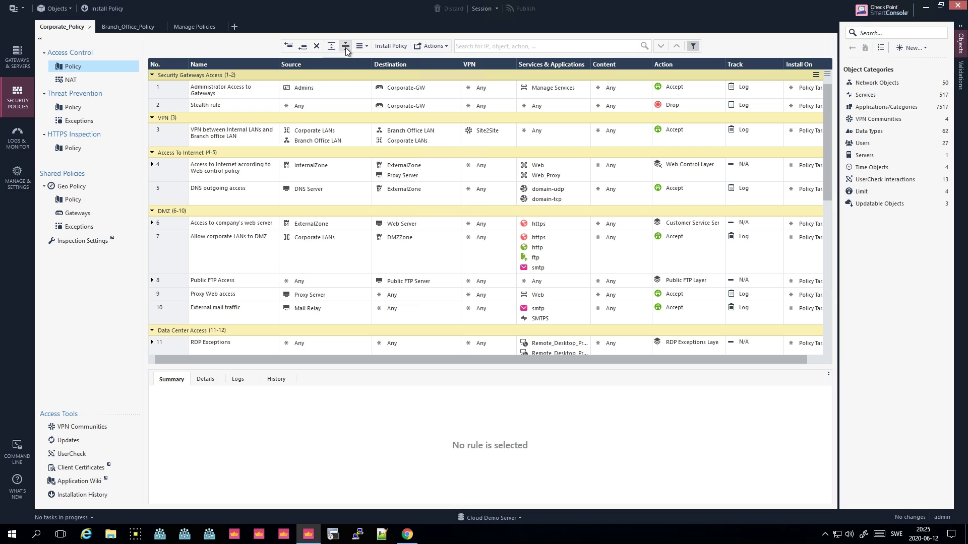
{"action": "left_click", "coordinate": [346, 48]}
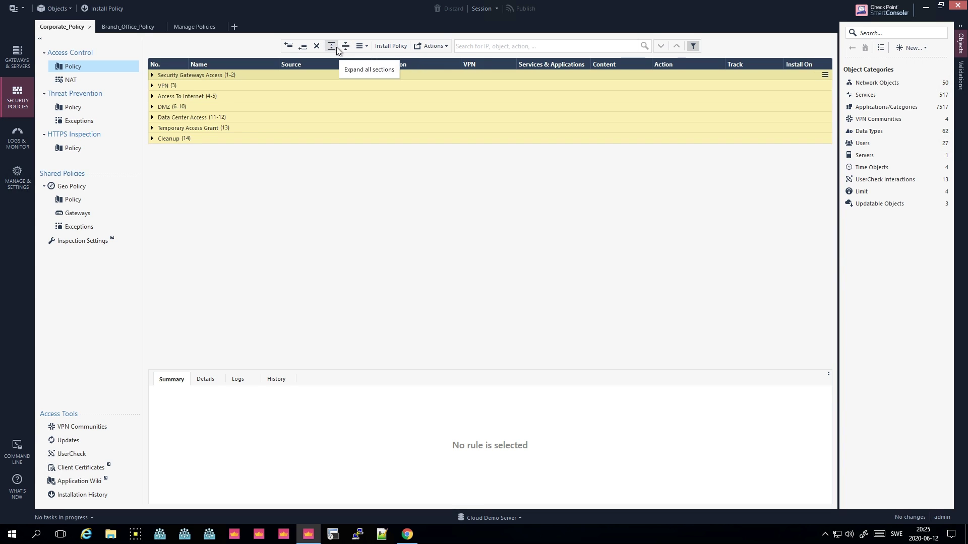
{"action": "left_click", "coordinate": [337, 47]}
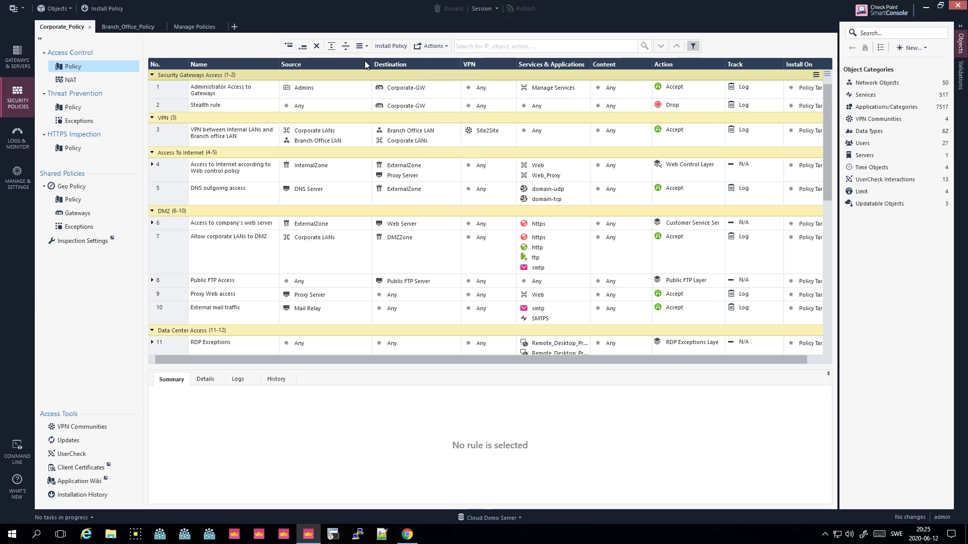
Show the Hits and Comments columns in the Corporate_Policy rule base and check rule 1's hit details.
{"action": "right_click", "coordinate": [231, 61]}
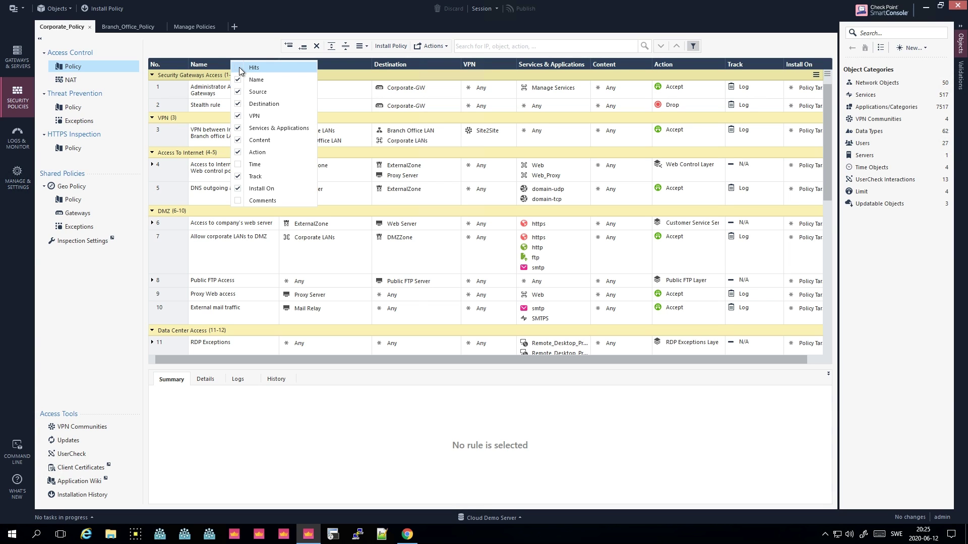
{"action": "left_click", "coordinate": [239, 68]}
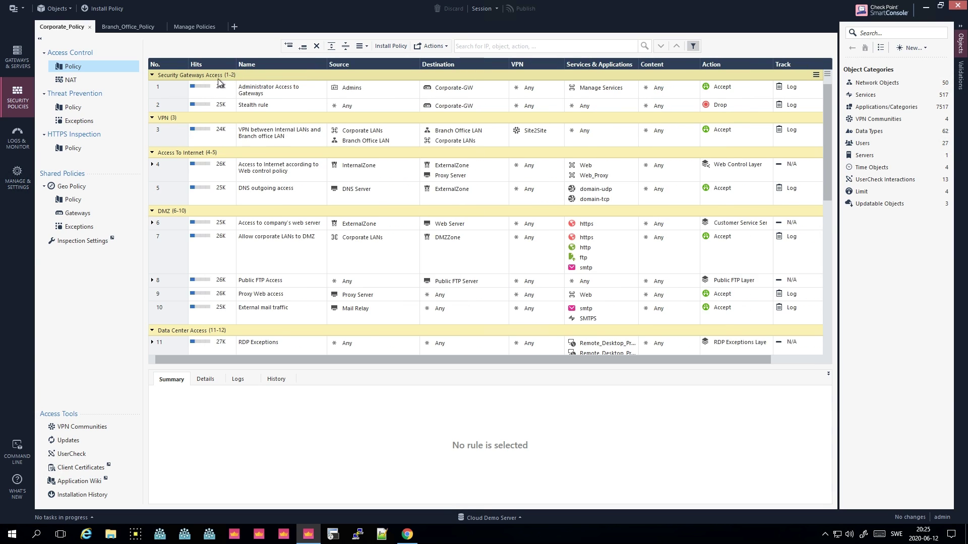
{"action": "mouse_move", "coordinate": [201, 87]}
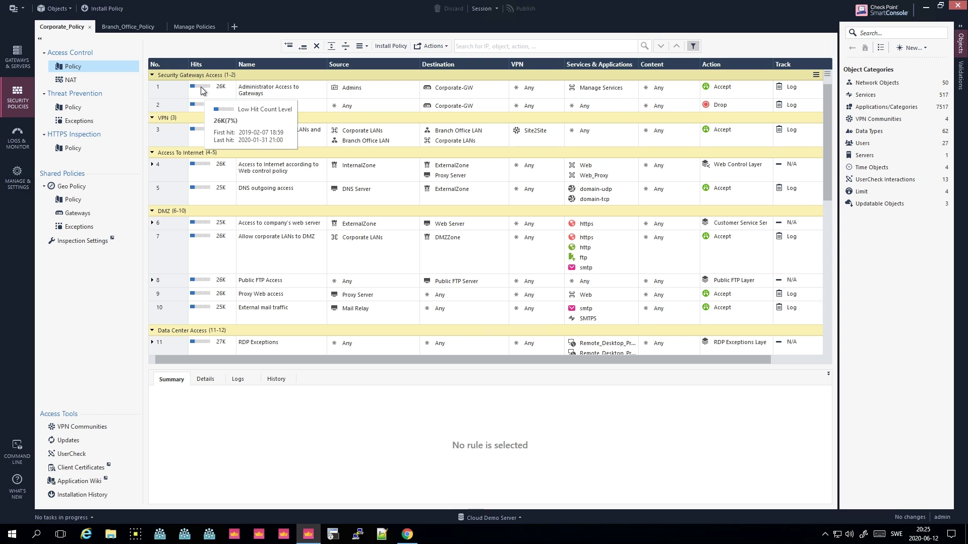
{"action": "right_click", "coordinate": [219, 63]}
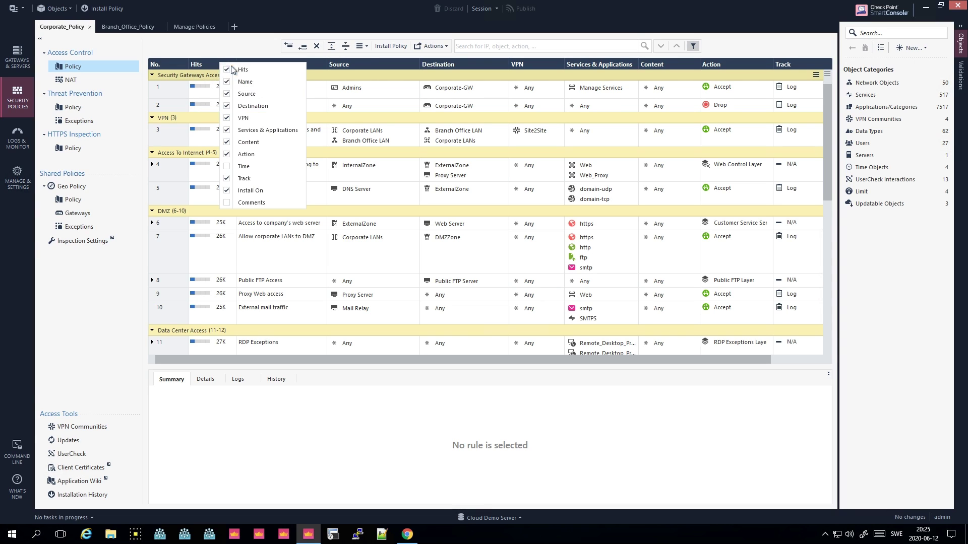
{"action": "left_click", "coordinate": [261, 201]}
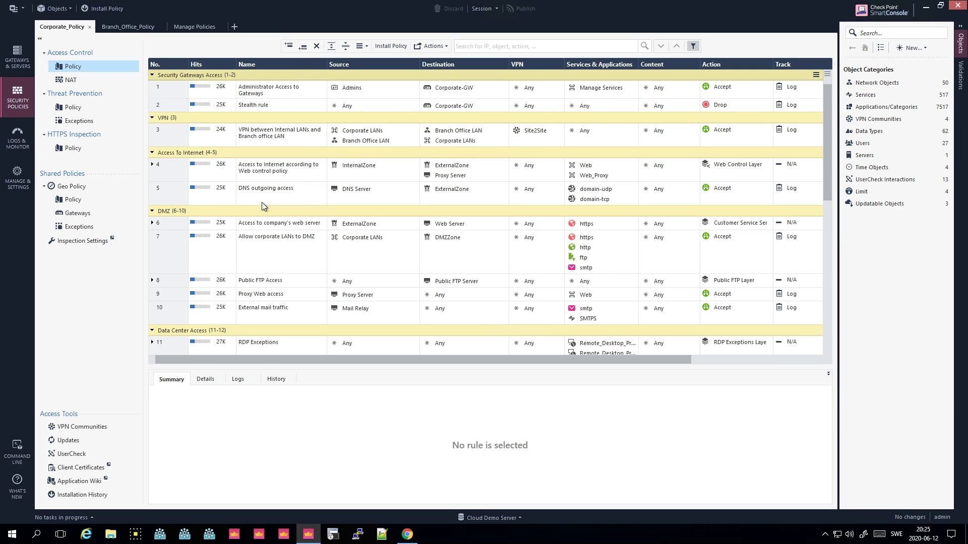
Try extending rule 1's name with "åäö" and remove the added characters again.
{"action": "mouse_move", "coordinate": [198, 91]}
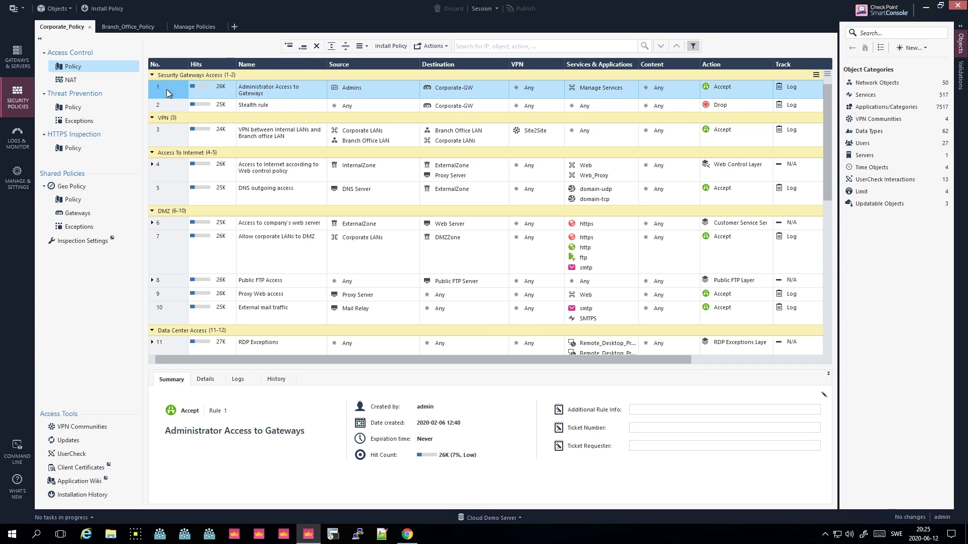
{"action": "mouse_move", "coordinate": [193, 87]}
{"action": "left_click", "coordinate": [283, 90]}
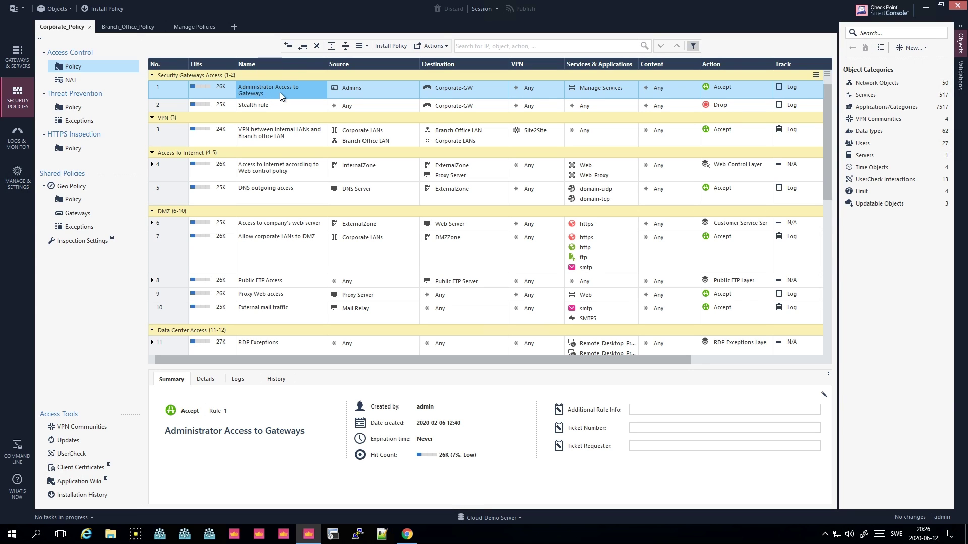
{"action": "left_click", "coordinate": [280, 92]}
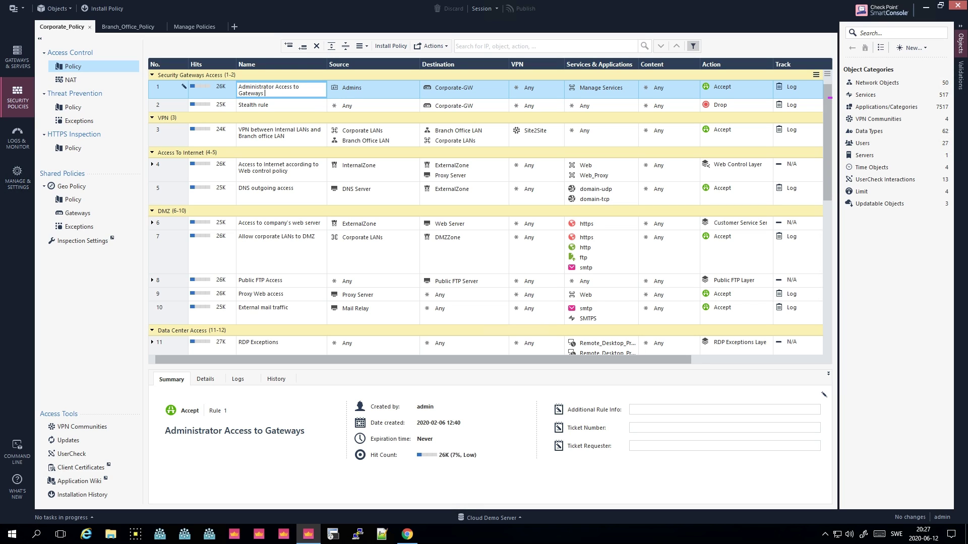
{"action": "type", "text": "åäö"}
{"action": "key", "text": "BackSpace"}
{"action": "key", "text": "BackSpace"}
{"action": "key", "text": "BackSpace"}
{"action": "key", "text": "BackSpace"}
Examine the Admins access role in rule 1's source, including its networks, users and the LDAP and internal user groups available, without saving changes.
{"action": "left_click", "coordinate": [383, 93]}
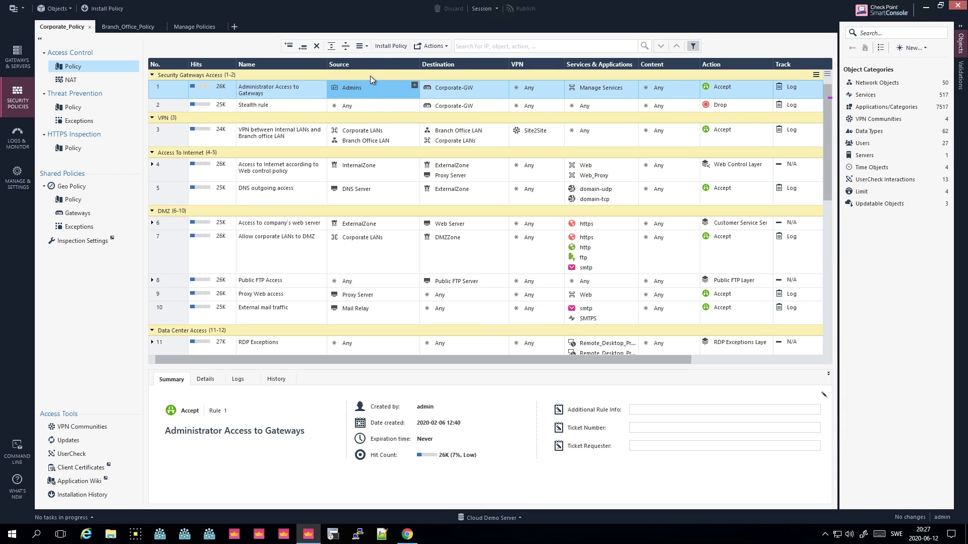
{"action": "mouse_move", "coordinate": [357, 89]}
{"action": "double_click", "coordinate": [356, 89]}
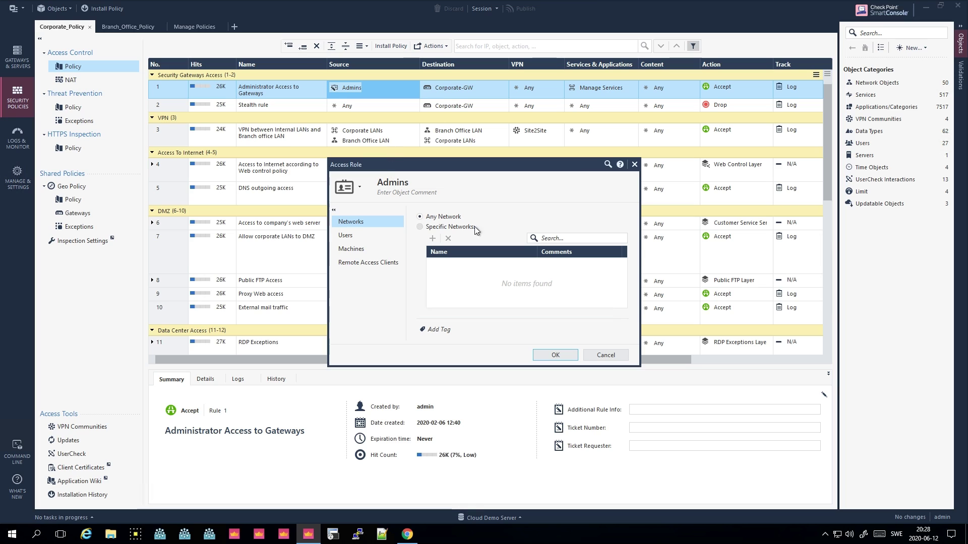
{"action": "left_click", "coordinate": [372, 237]}
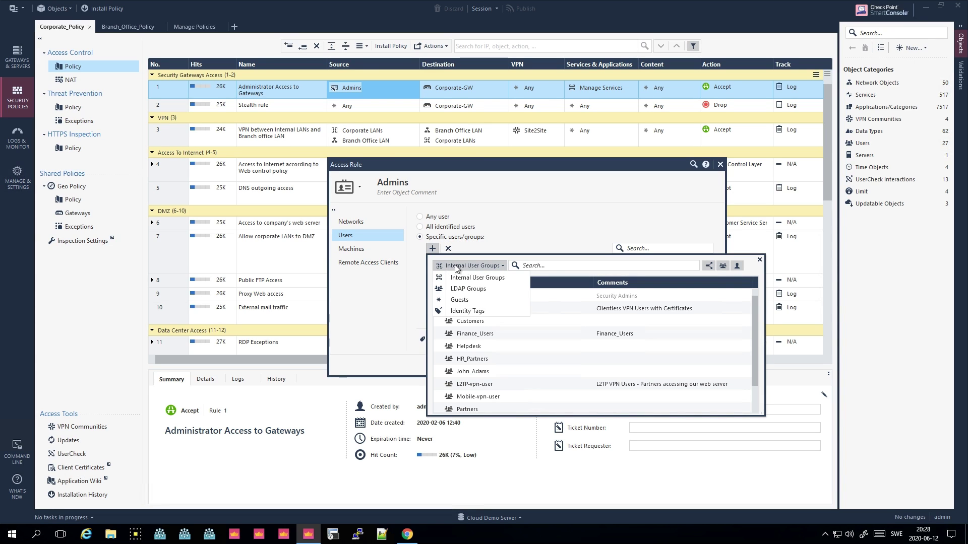
{"action": "left_click", "coordinate": [469, 290]}
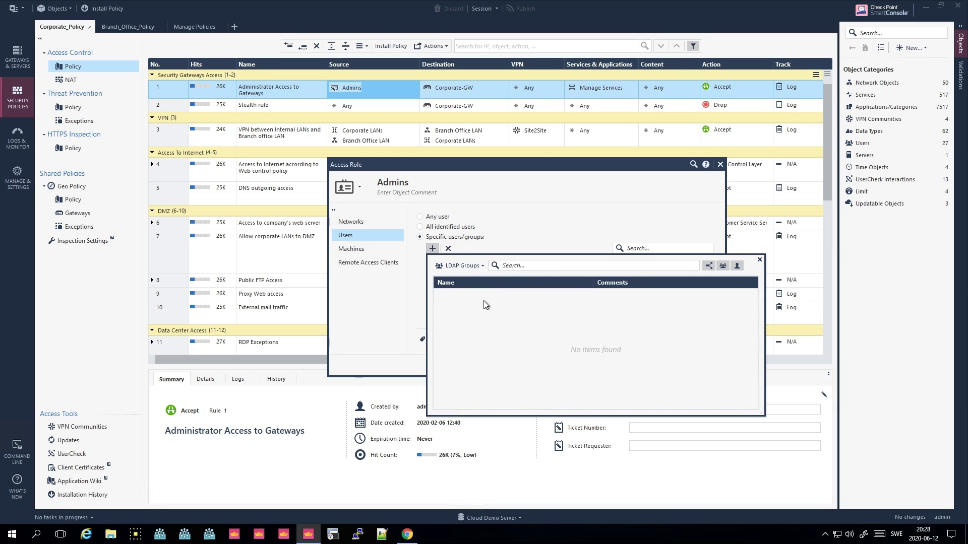
{"action": "left_click", "coordinate": [465, 265]}
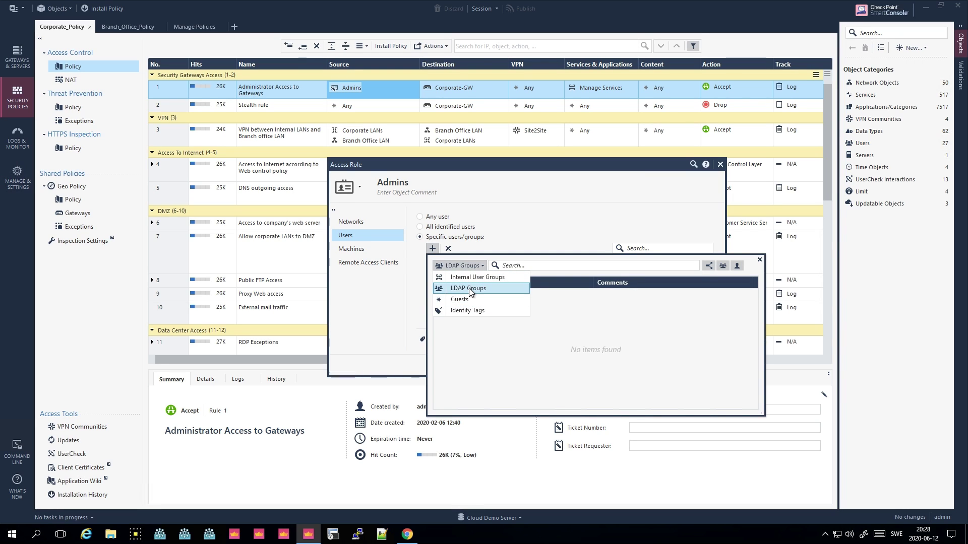
{"action": "left_click", "coordinate": [469, 288]}
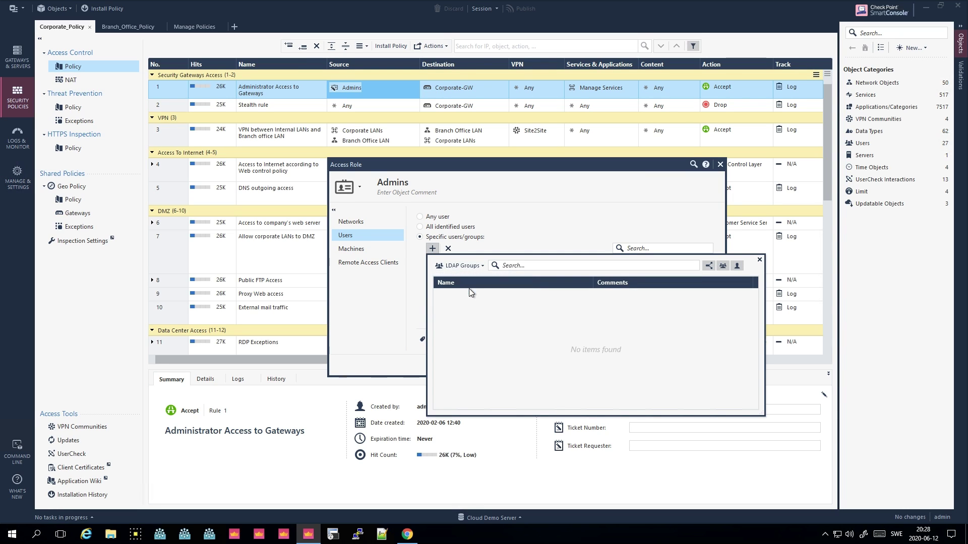
{"action": "left_click", "coordinate": [470, 265]}
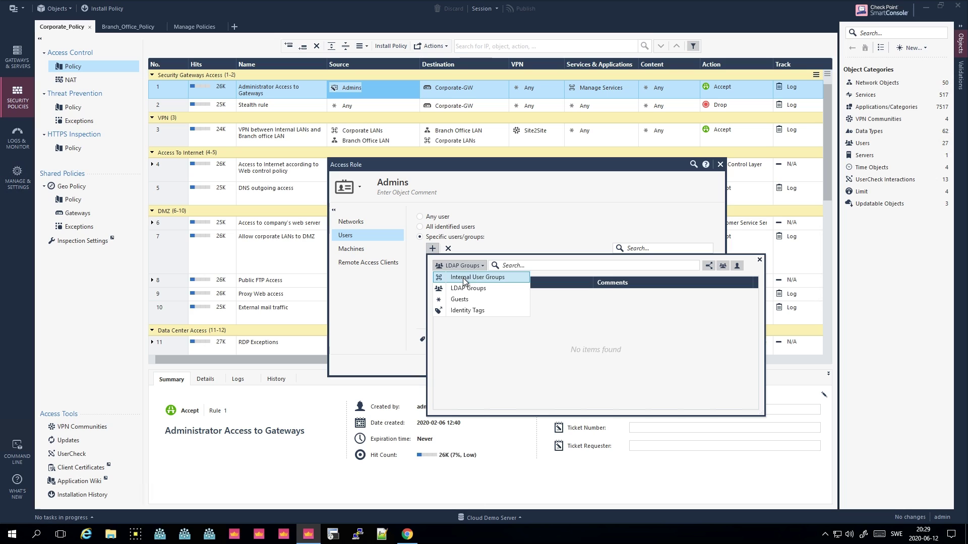
{"action": "left_click", "coordinate": [464, 278]}
{"action": "left_click", "coordinate": [759, 260]}
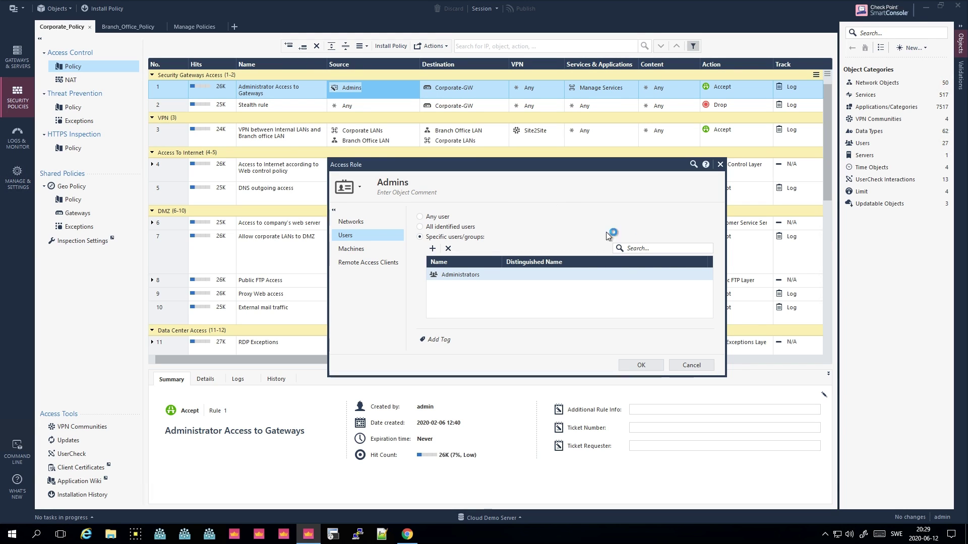
{"action": "left_click", "coordinate": [695, 364]}
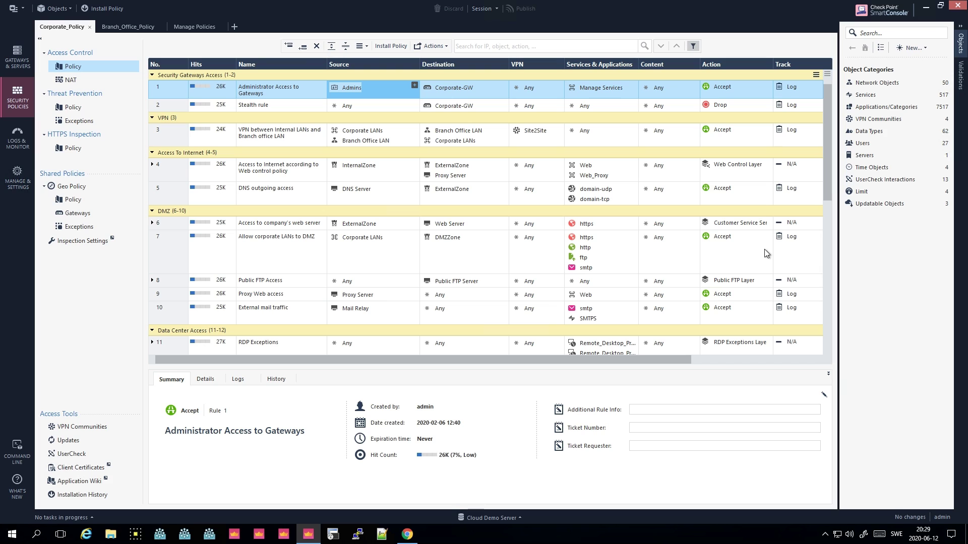
Review rule 1's destination gateway and compare its VPN setting with that of rule 3.
{"action": "left_click", "coordinate": [454, 90]}
{"action": "mouse_move", "coordinate": [461, 86]}
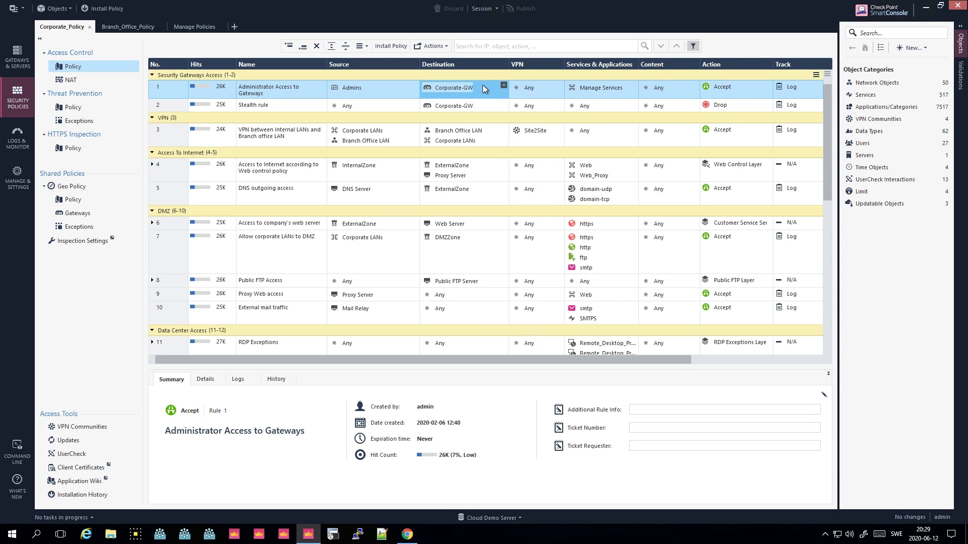
{"action": "left_click", "coordinate": [544, 89]}
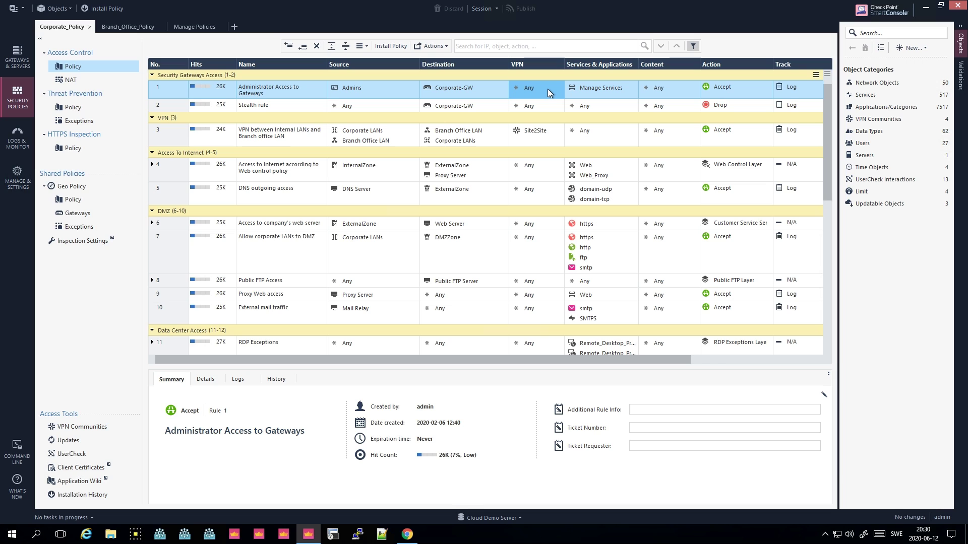
{"action": "left_click", "coordinate": [542, 129]}
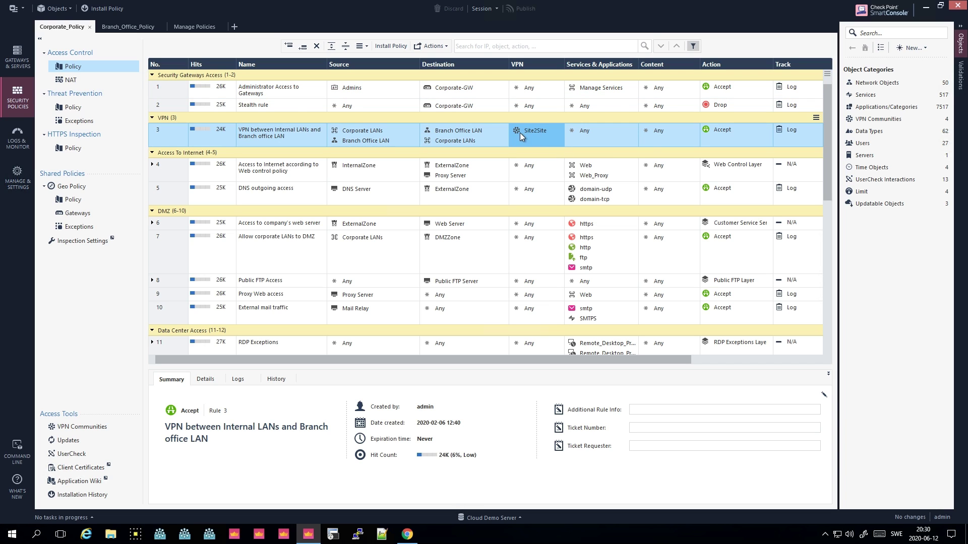
{"action": "left_click", "coordinate": [546, 86]}
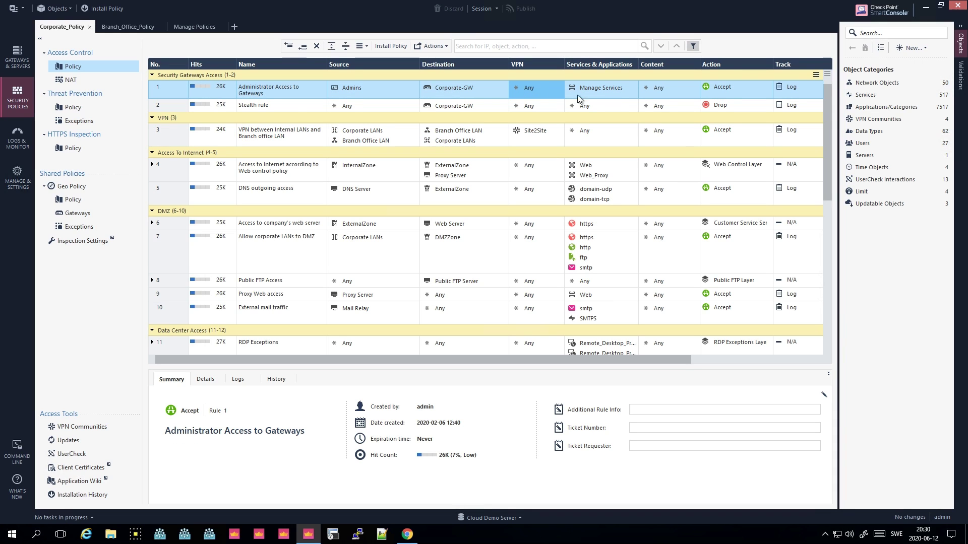
Add the http service, found by searching for port 80, to rule 1's Manage Services group and check the group's members.
{"action": "mouse_move", "coordinate": [574, 87]}
{"action": "left_click", "coordinate": [582, 89]}
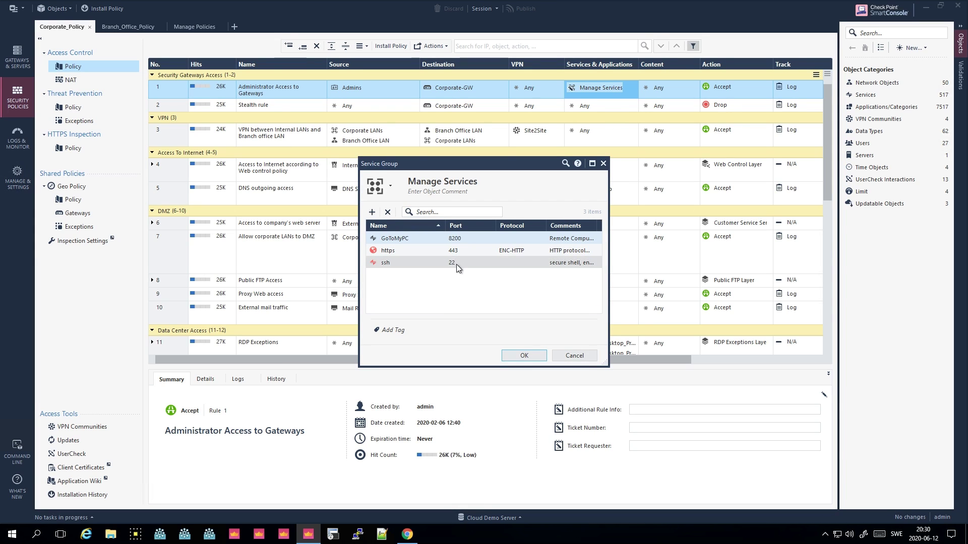
{"action": "left_click", "coordinate": [372, 213]}
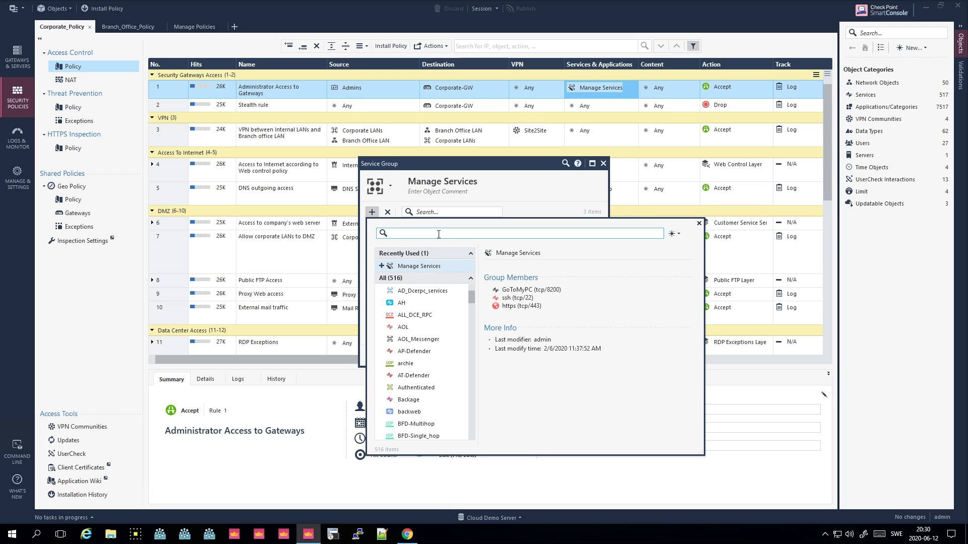
{"action": "type", "text": "80"}
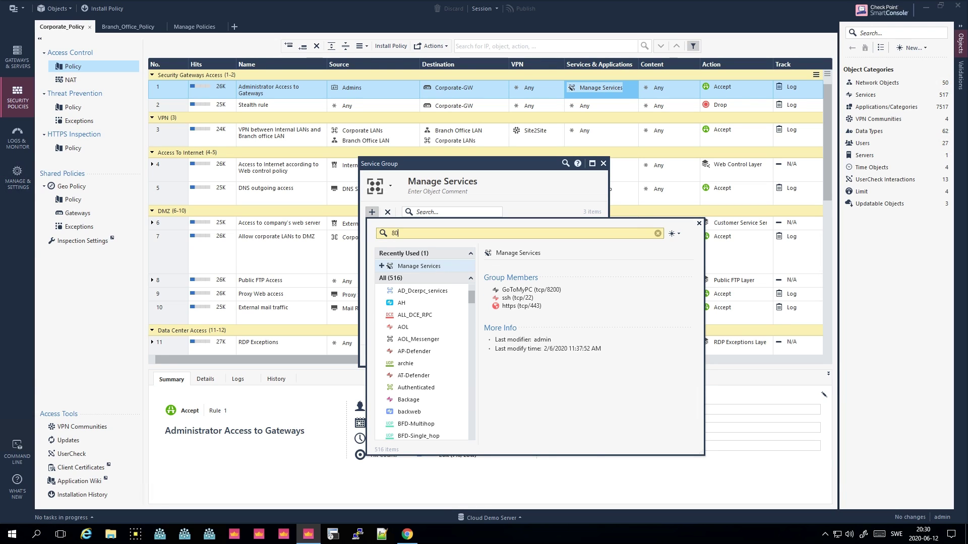
{"action": "left_click", "coordinate": [381, 267]}
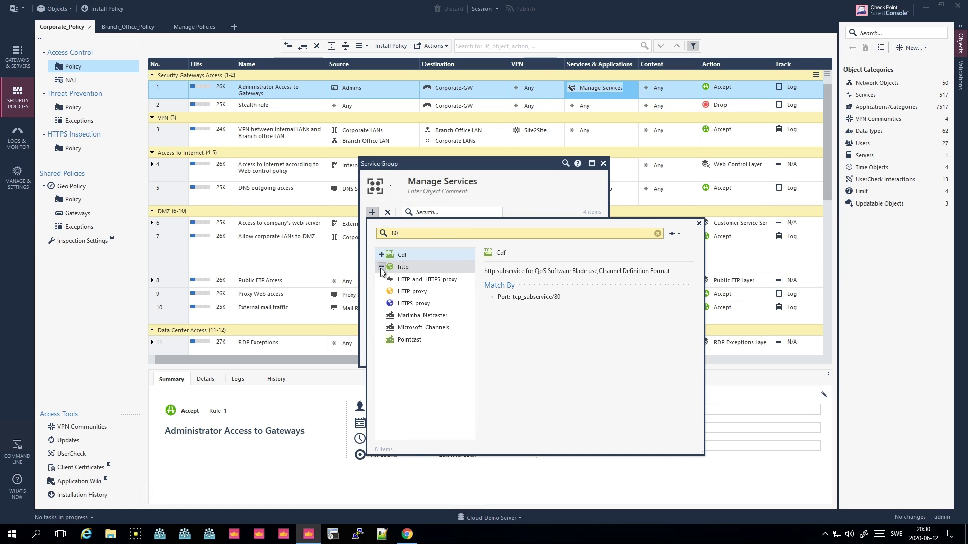
{"action": "left_click", "coordinate": [552, 173]}
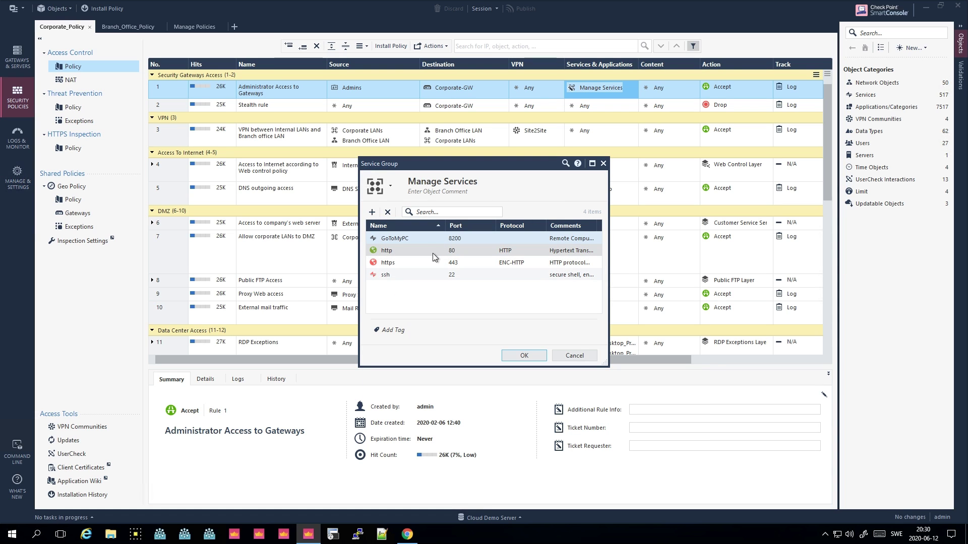
{"action": "left_click", "coordinate": [525, 355]}
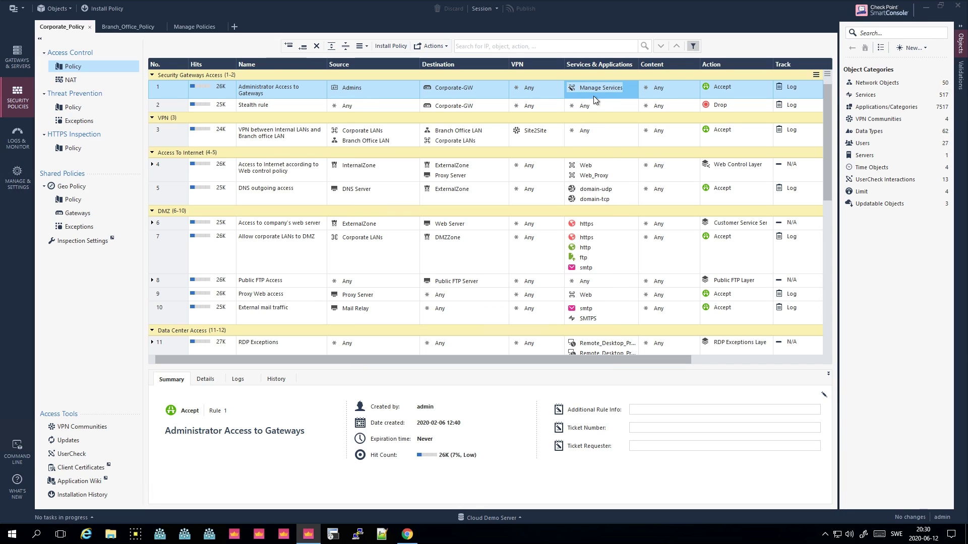
{"action": "mouse_move", "coordinate": [574, 90]}
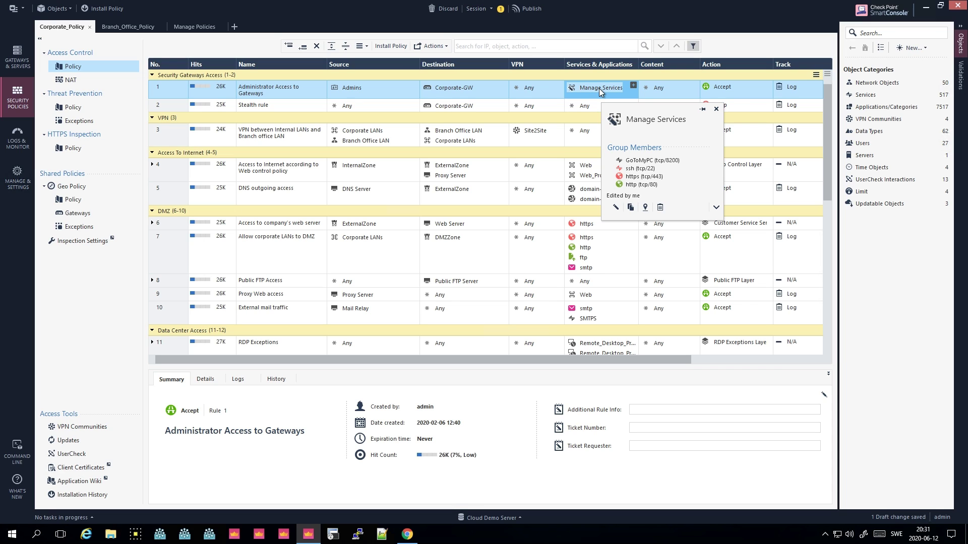
Browse the data types available for rule 1's content and close the list without adding any.
{"action": "left_click", "coordinate": [694, 87]}
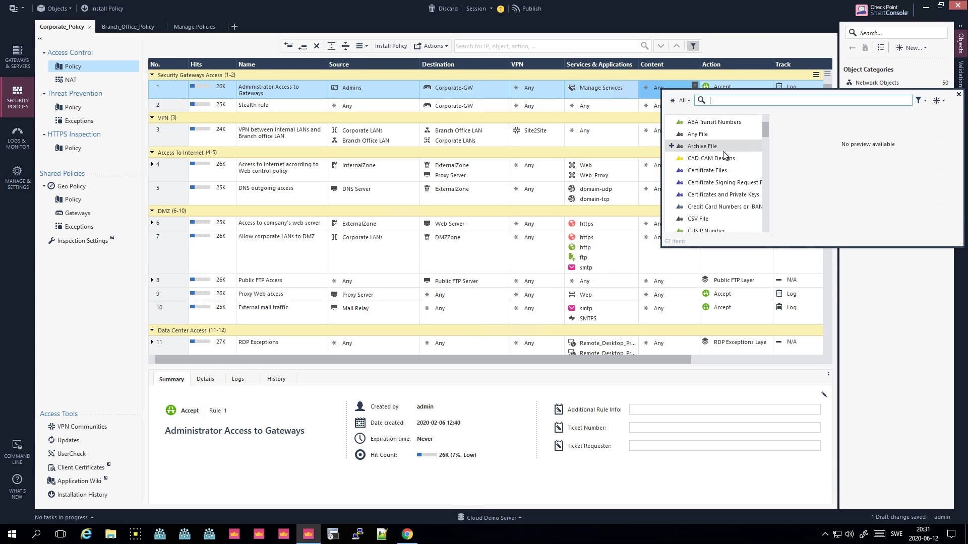
{"action": "scroll", "coordinate": [724, 154], "scroll_direction": "down", "scroll_amount": 2}
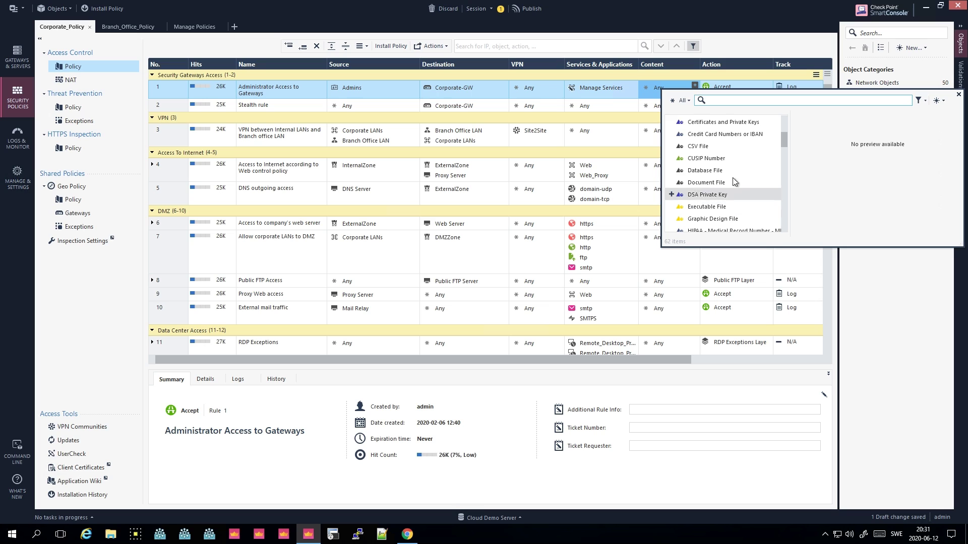
{"action": "scroll", "coordinate": [741, 158], "scroll_direction": "up", "scroll_amount": 2}
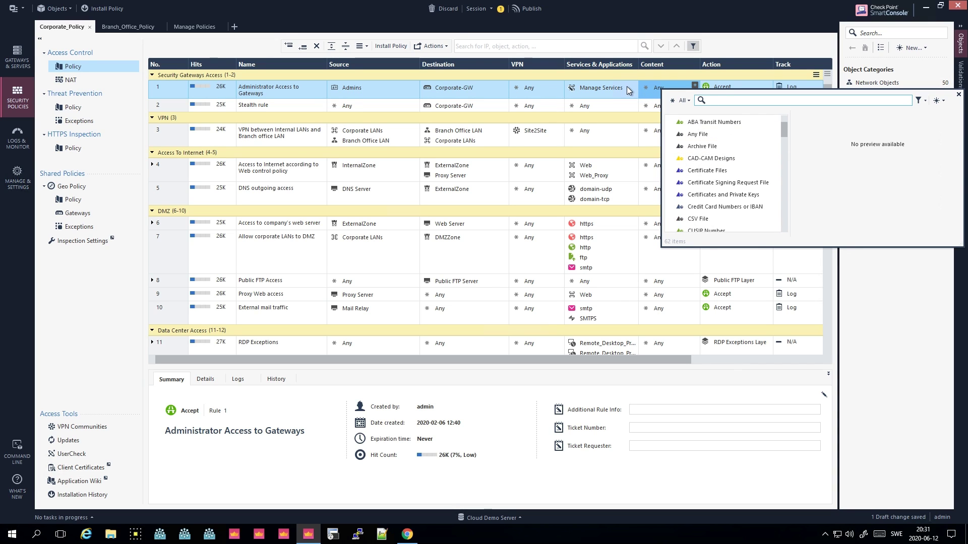
{"action": "key", "text": "Escape"}
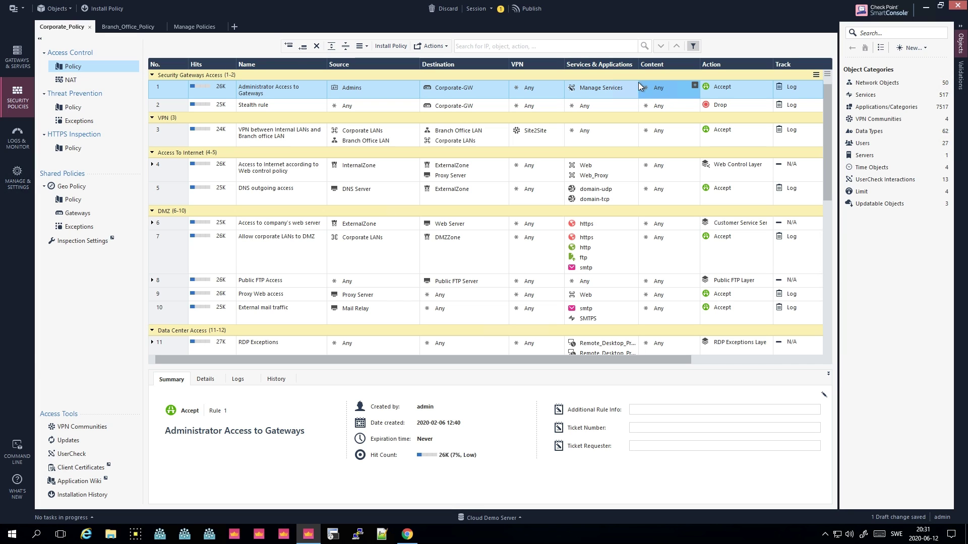
Examine rule 1's action choices, including the Drop and Inform options and the detailed Action Settings, without changing the action.
{"action": "left_click", "coordinate": [736, 89]}
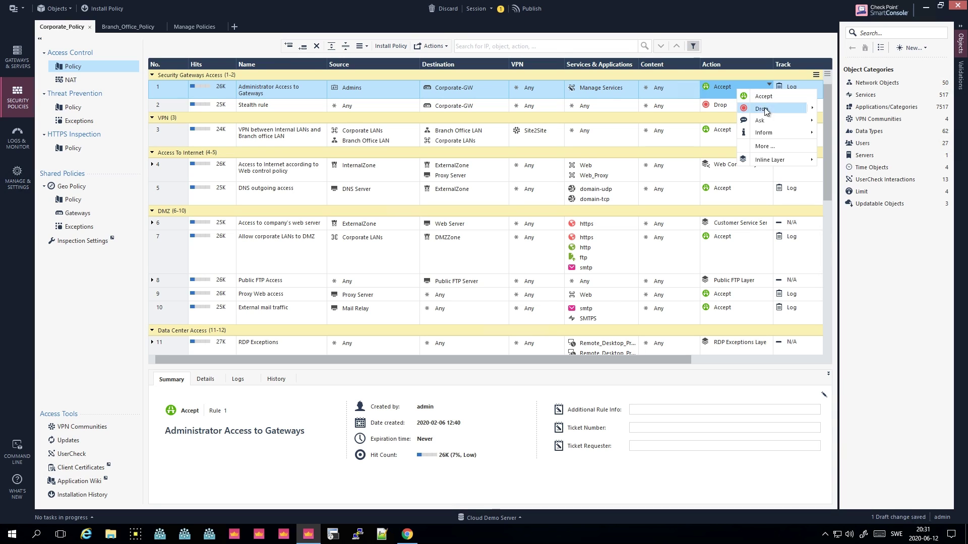
{"action": "mouse_move", "coordinate": [764, 123]}
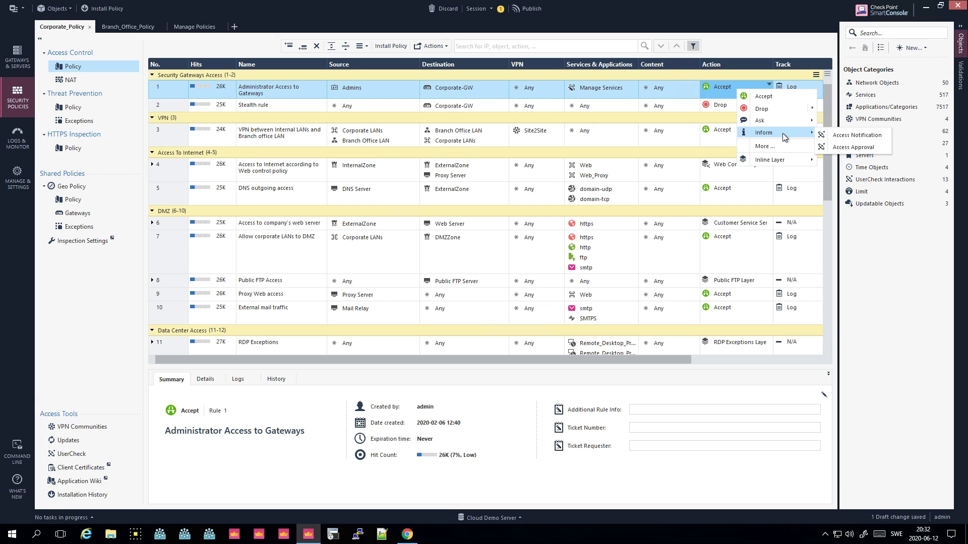
{"action": "left_click", "coordinate": [737, 89]}
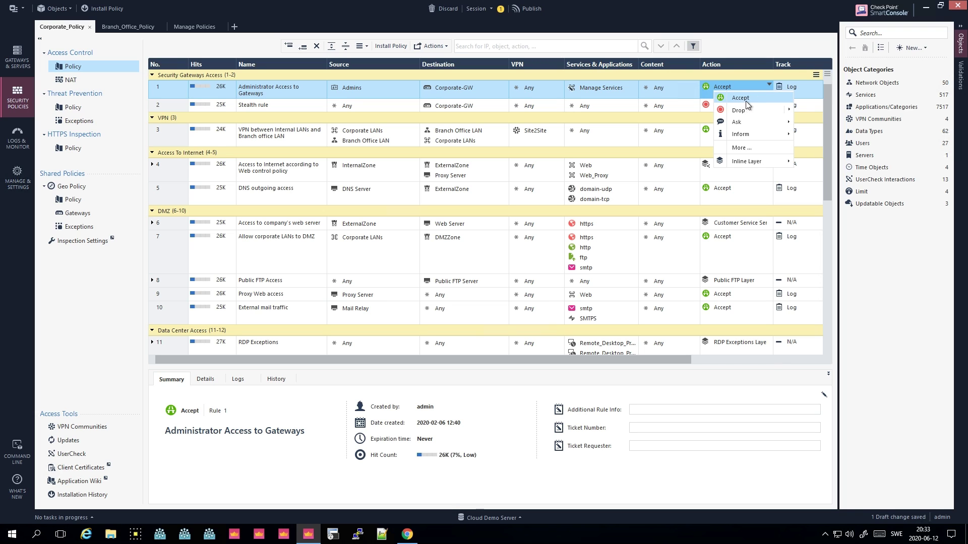
{"action": "mouse_move", "coordinate": [785, 110]}
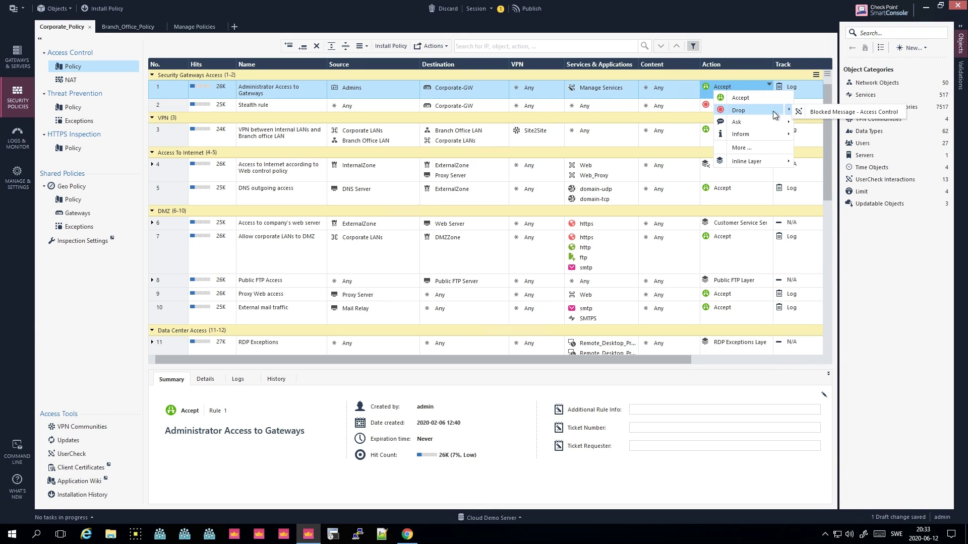
{"action": "left_click", "coordinate": [773, 150]}
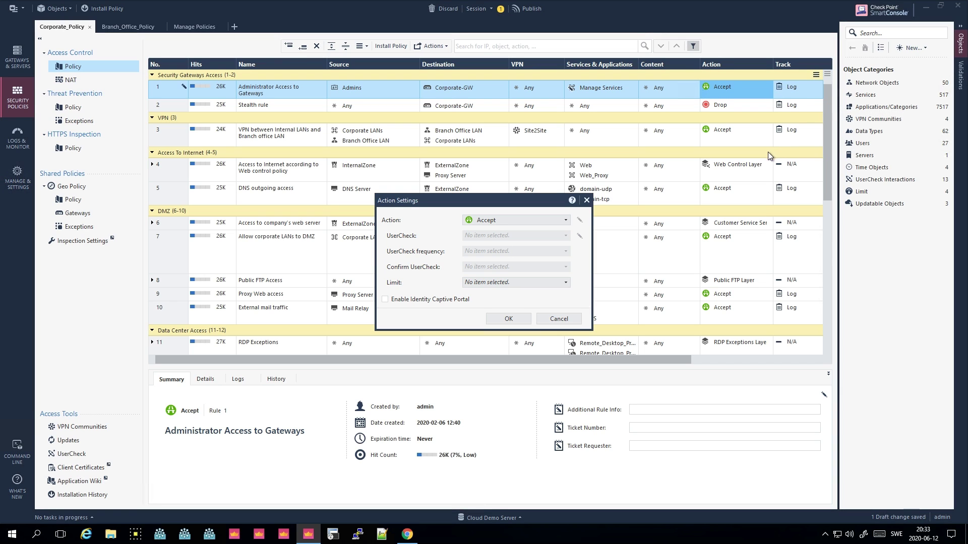
{"action": "left_click", "coordinate": [536, 222]}
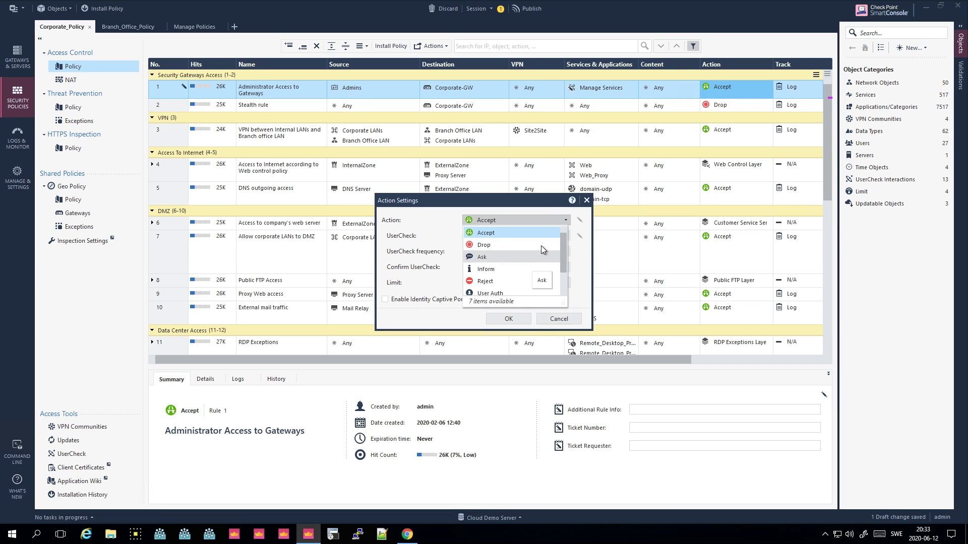
{"action": "left_click", "coordinate": [584, 214]}
{"action": "left_click", "coordinate": [587, 201]}
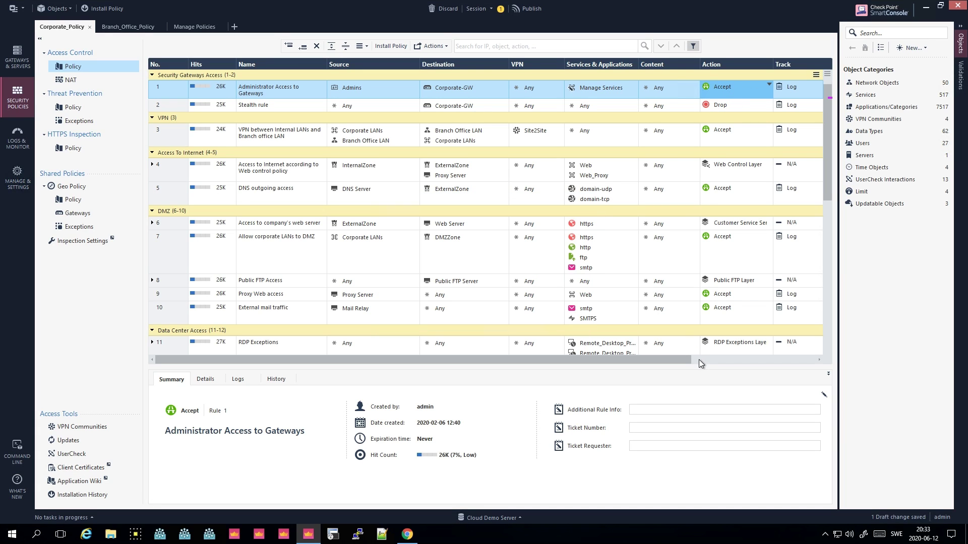
Examine the tracking options for rule 1 without changing the Log setting.
{"action": "left_click", "coordinate": [799, 87]}
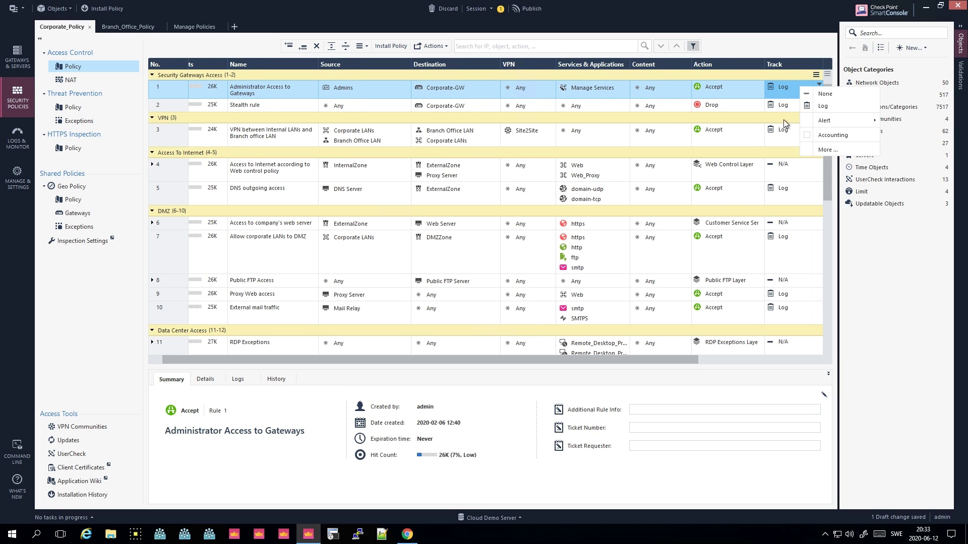
{"action": "left_click", "coordinate": [718, 359]}
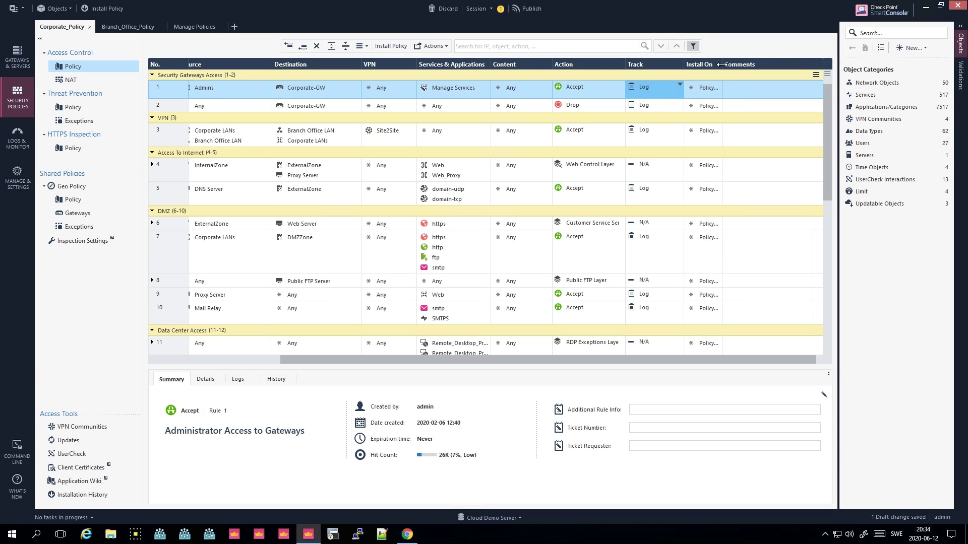
Widen the Install On column and browse the gateways available as rule 1's installation targets without adding any.
{"action": "left_click_drag", "start_coordinate": [722, 64], "coordinate": [754, 69]}
{"action": "left_click", "coordinate": [733, 88]}
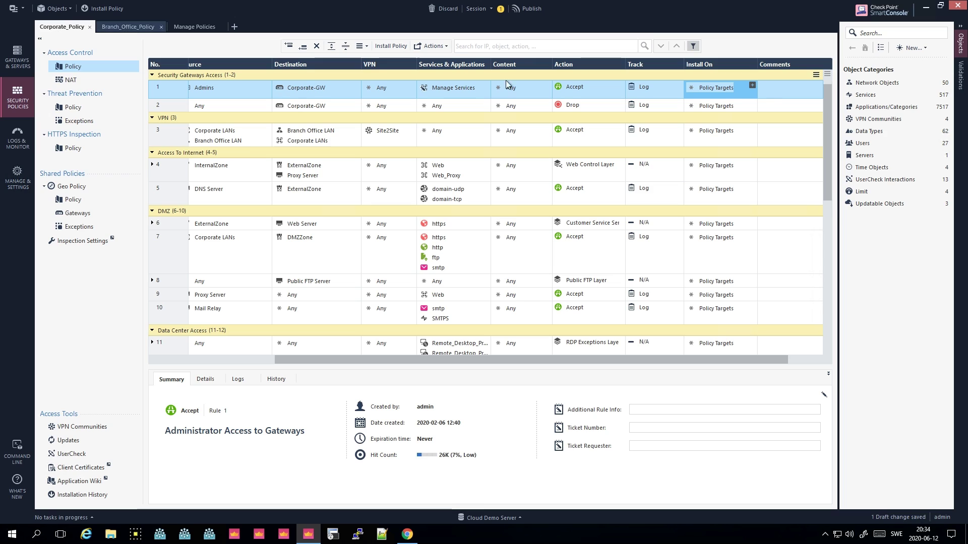
{"action": "left_click", "coordinate": [752, 86]}
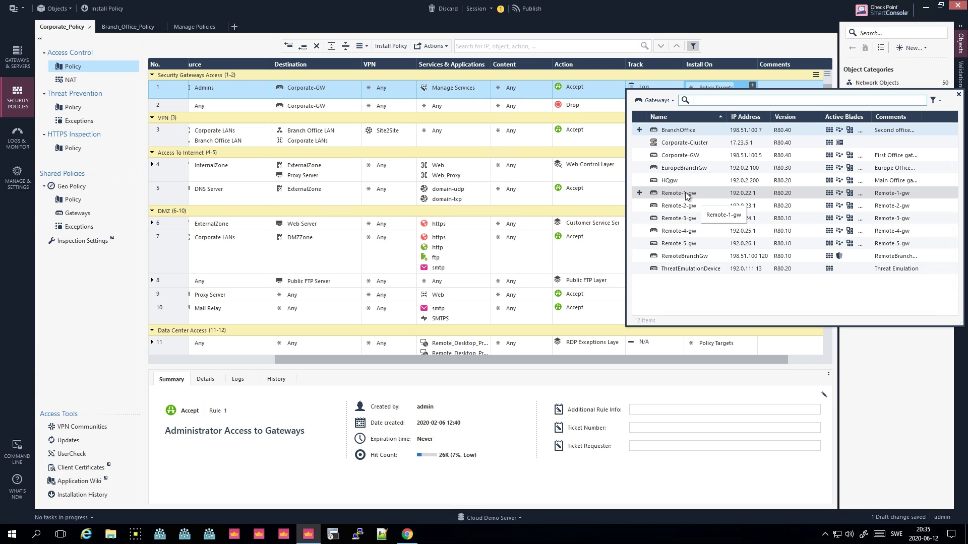
{"action": "left_click", "coordinate": [605, 94]}
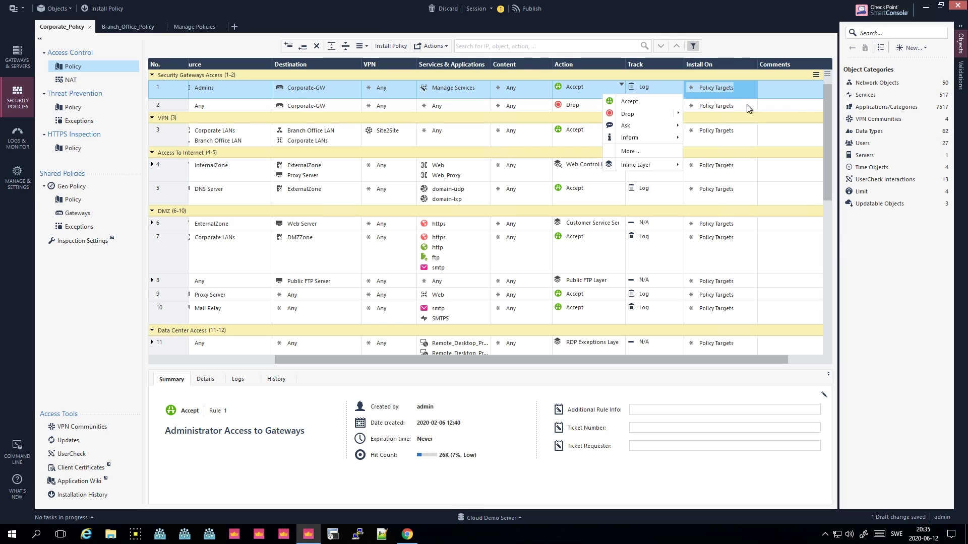
Open rule 1's comment for editing.
{"action": "left_click", "coordinate": [778, 92]}
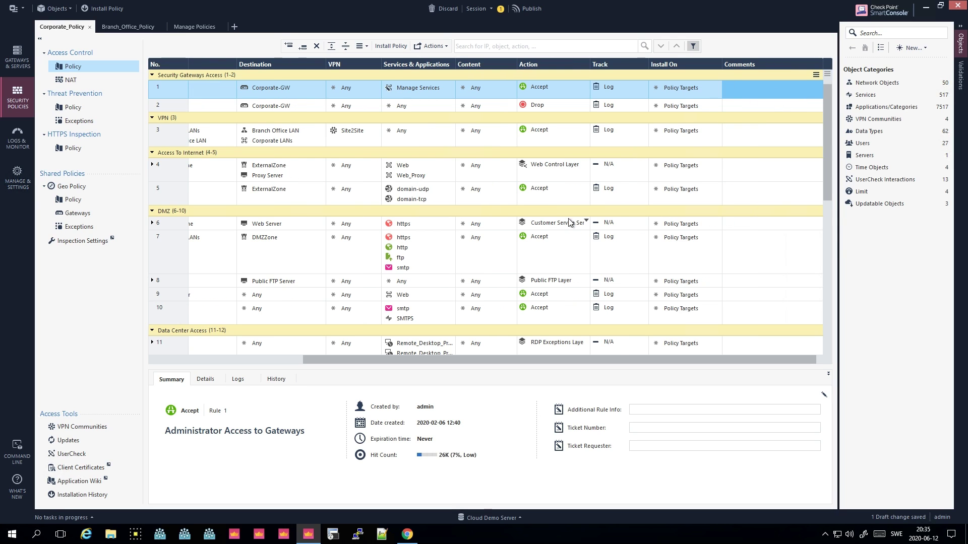
{"action": "mouse_move", "coordinate": [530, 285]}
{"action": "double_click", "coordinate": [749, 90]}
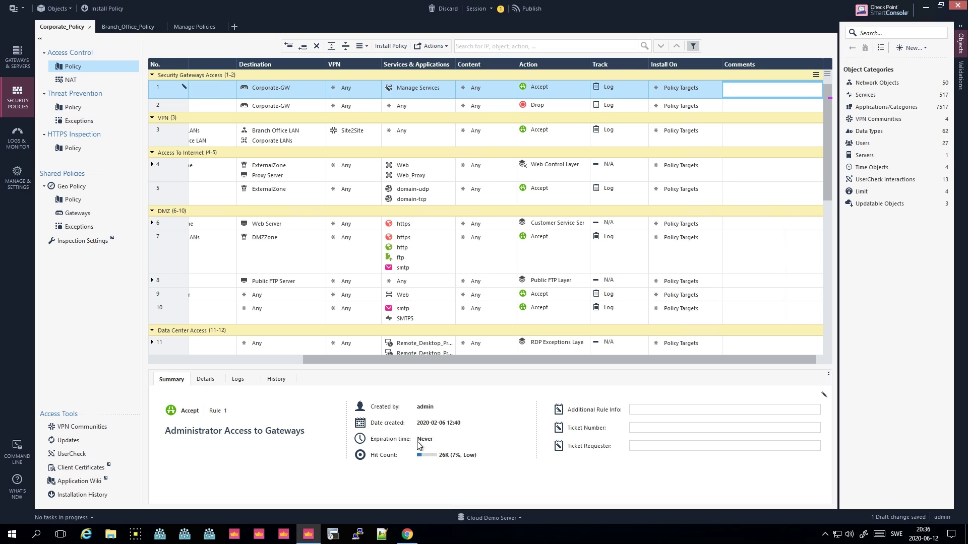
Show the Time column in the rule base and start a new Time object from rule 1's time choices.
{"action": "right_click", "coordinate": [622, 64]}
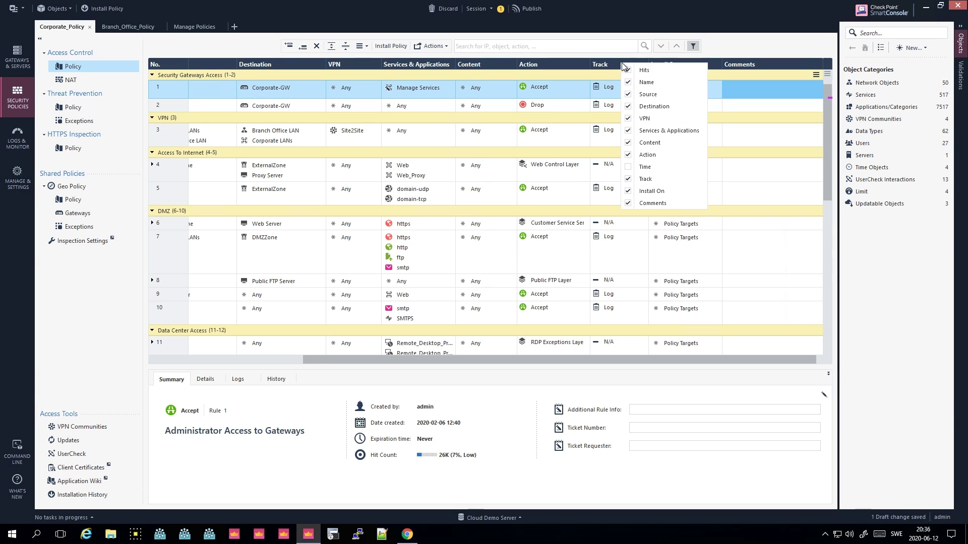
{"action": "left_click", "coordinate": [642, 167]}
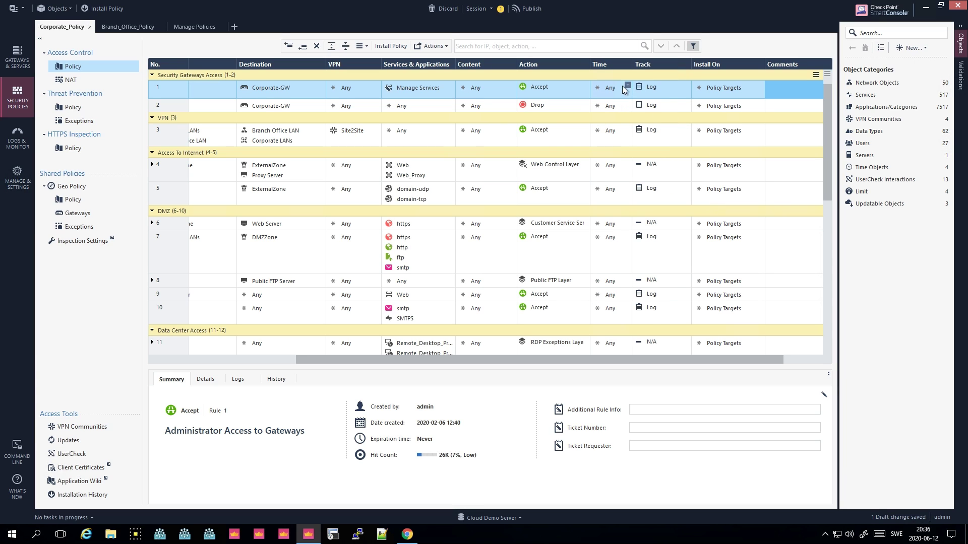
{"action": "left_click", "coordinate": [629, 86]}
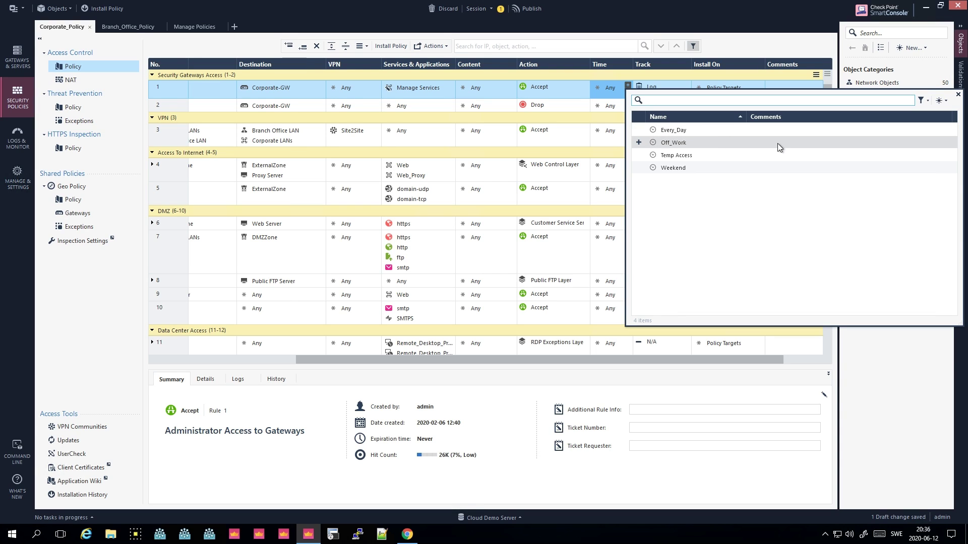
{"action": "left_click", "coordinate": [943, 102]}
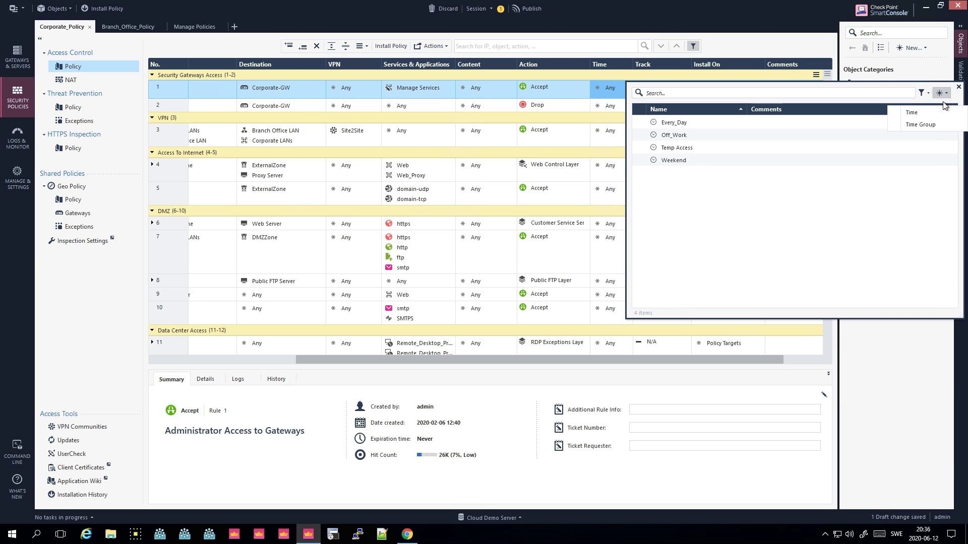
{"action": "left_click", "coordinate": [917, 112]}
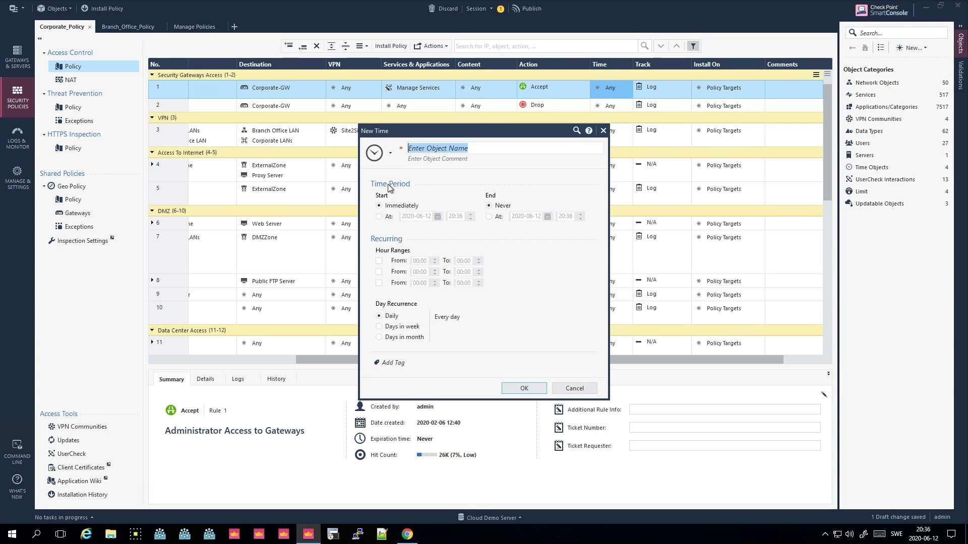
Give the new time object a fixed end date and the name t-end20200612, and try to save it.
{"action": "left_click", "coordinate": [491, 219]}
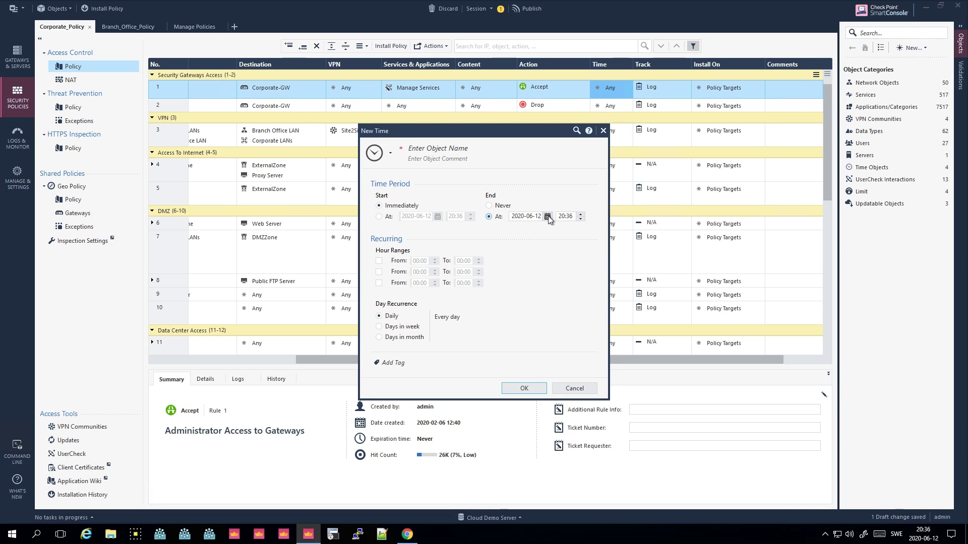
{"action": "left_click", "coordinate": [450, 153]}
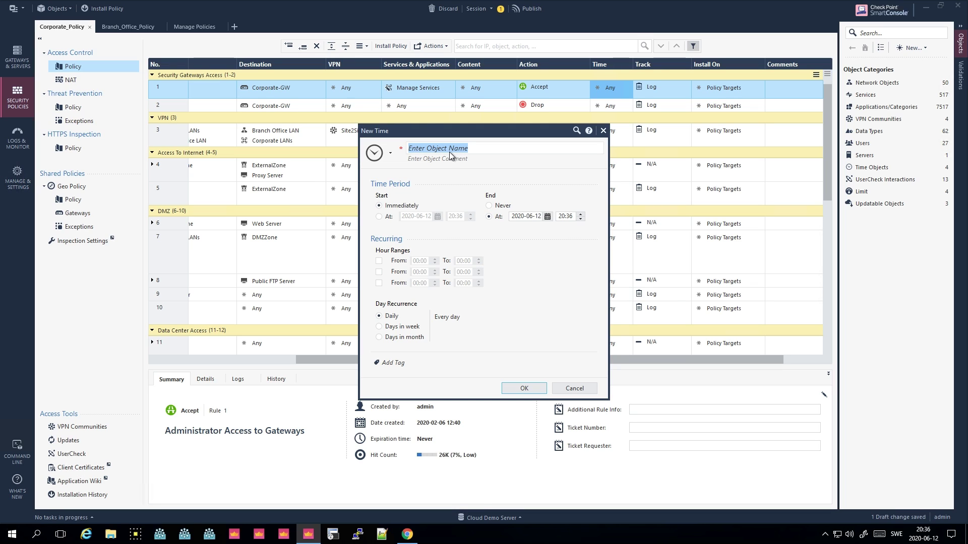
{"action": "type", "text": "t-end202"}
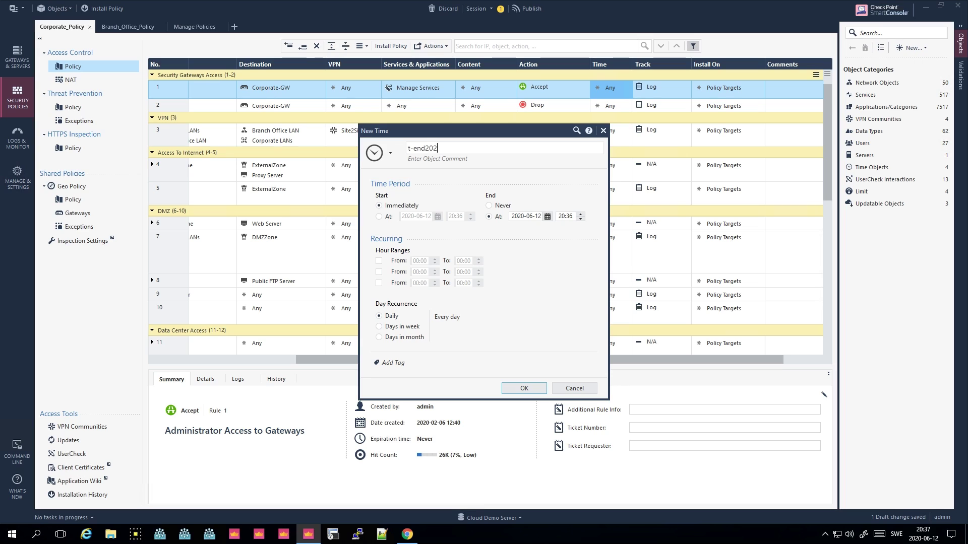
{"action": "type", "text": "0061"}
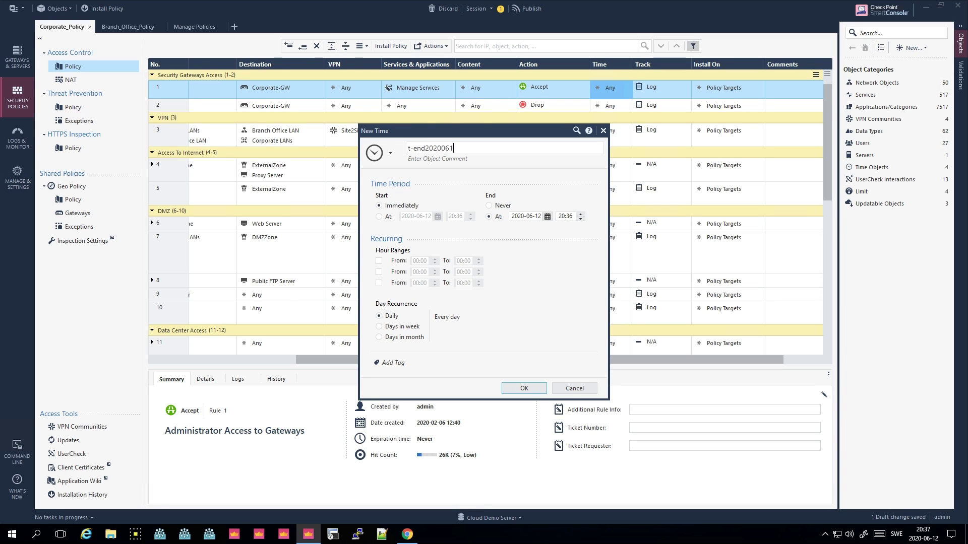
{"action": "type", "text": "2"}
{"action": "left_click", "coordinate": [529, 388]}
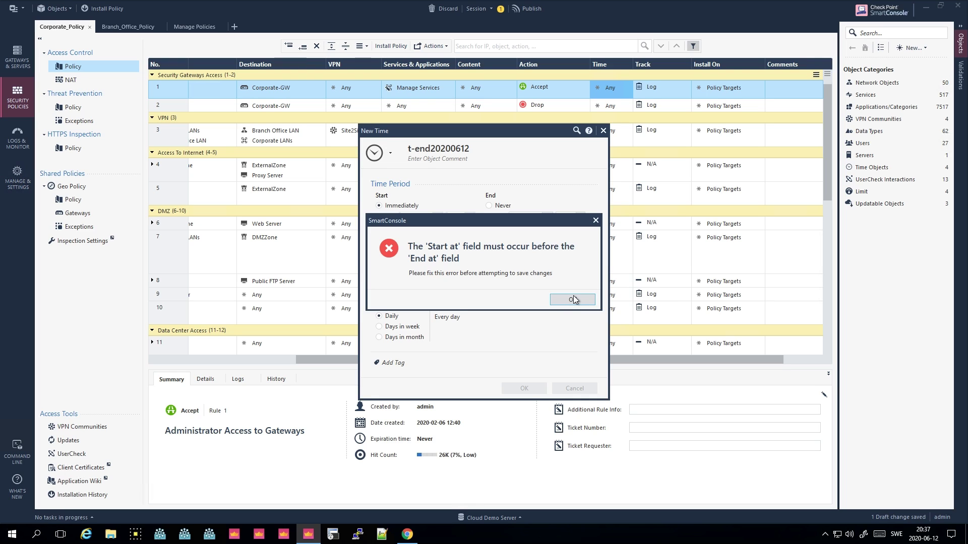
{"action": "left_click", "coordinate": [573, 300]}
Set the time object's end date to 2020-06-14 with an immediate start, and try to save it.
{"action": "left_click", "coordinate": [391, 217]}
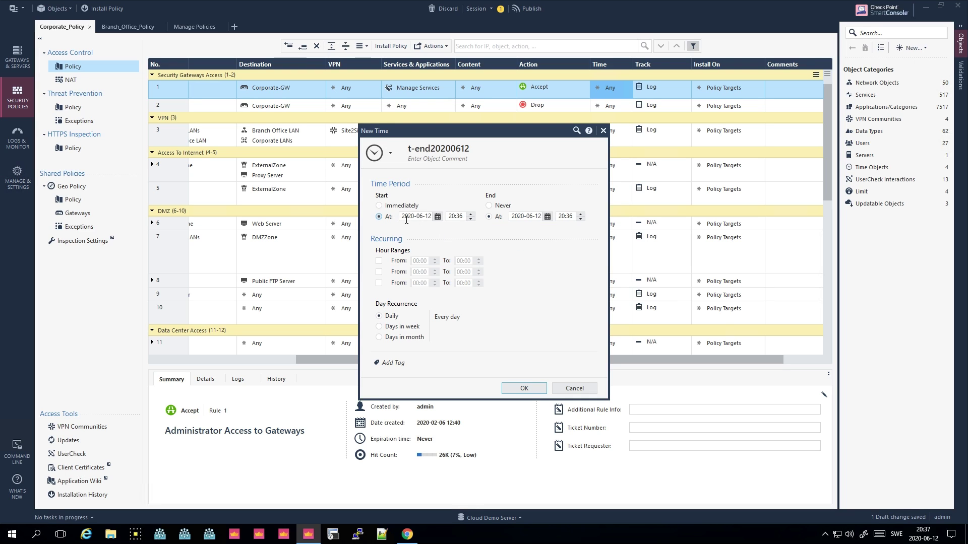
{"action": "left_click", "coordinate": [551, 217]}
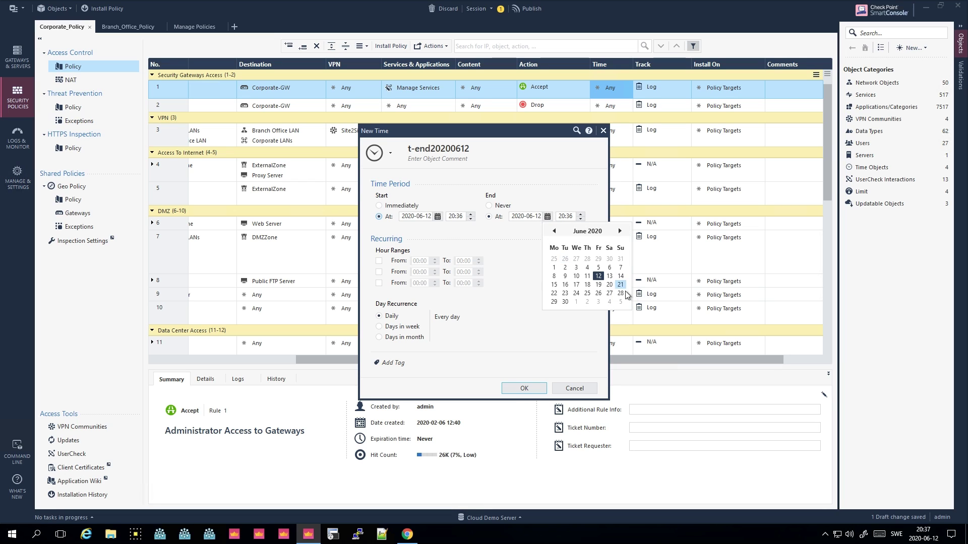
{"action": "left_click", "coordinate": [620, 276]}
{"action": "left_click", "coordinate": [393, 207]}
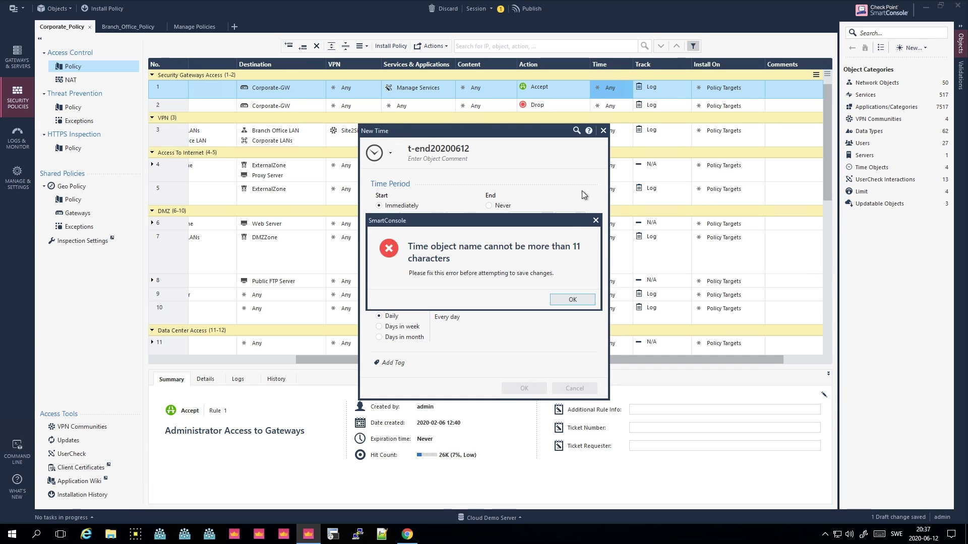
{"action": "left_click", "coordinate": [586, 300]}
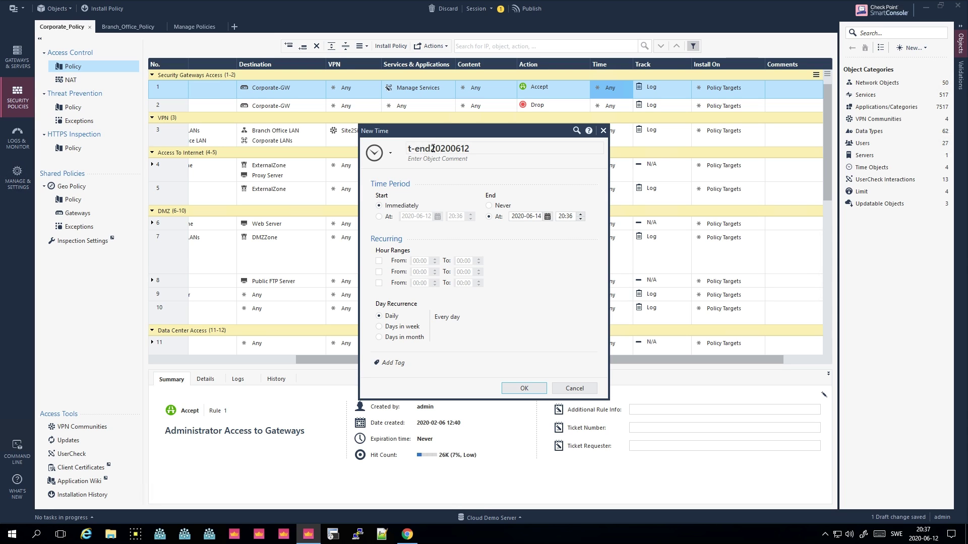
Shorten the time object's name to t-20200612 and save it into rule 1's time setting.
{"action": "left_click", "coordinate": [433, 149]}
{"action": "left_click", "coordinate": [444, 148]}
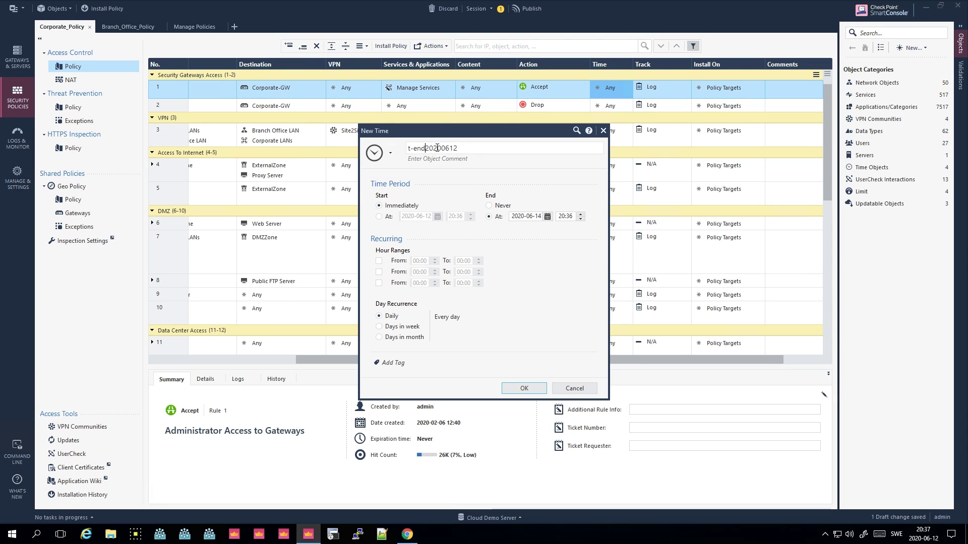
{"action": "key", "text": "BackSpace"}
{"action": "key", "text": "BackSpace"}
{"action": "key", "text": "BackSpace"}
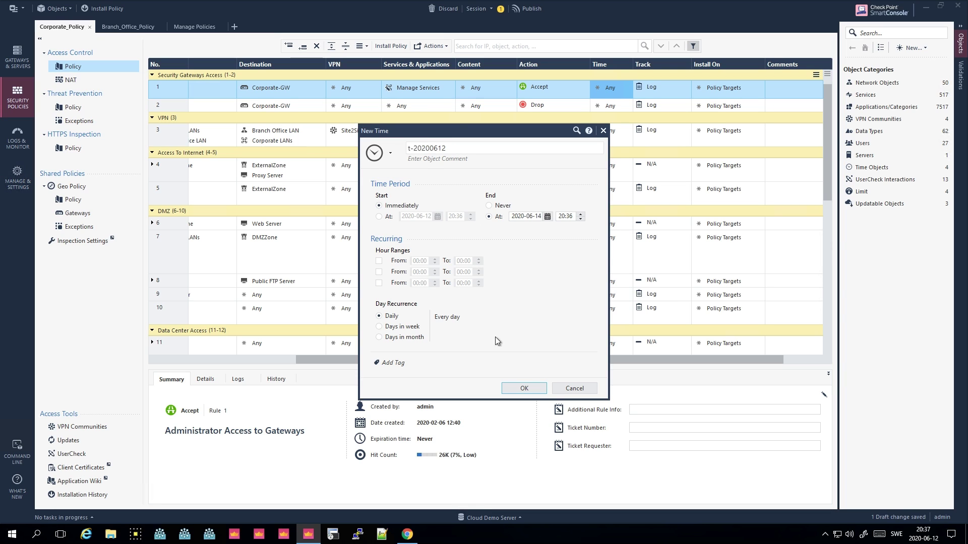
{"action": "left_click", "coordinate": [521, 388]}
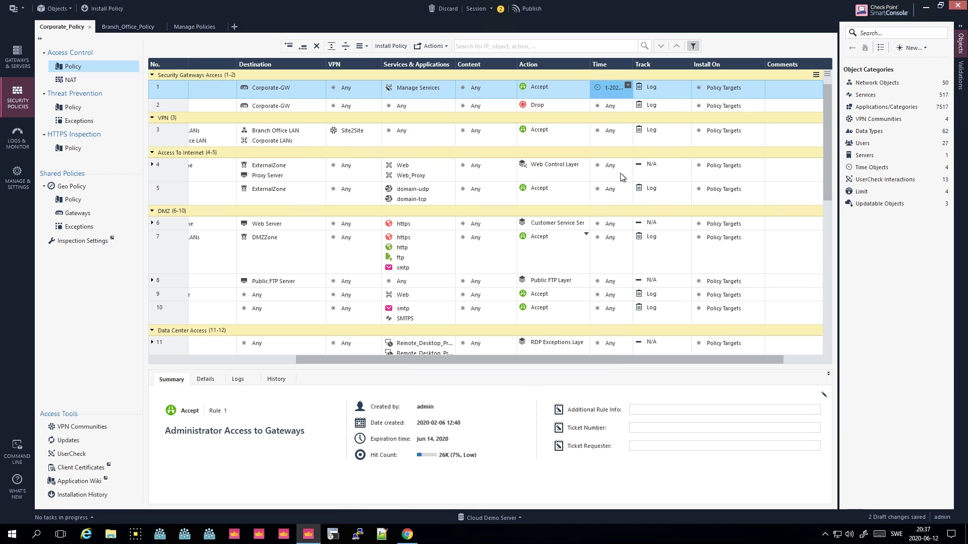
Widen the Time column to fit the full object name and check the edit marker beside rule 1's number.
{"action": "left_click_drag", "start_coordinate": [630, 62], "coordinate": [683, 62]}
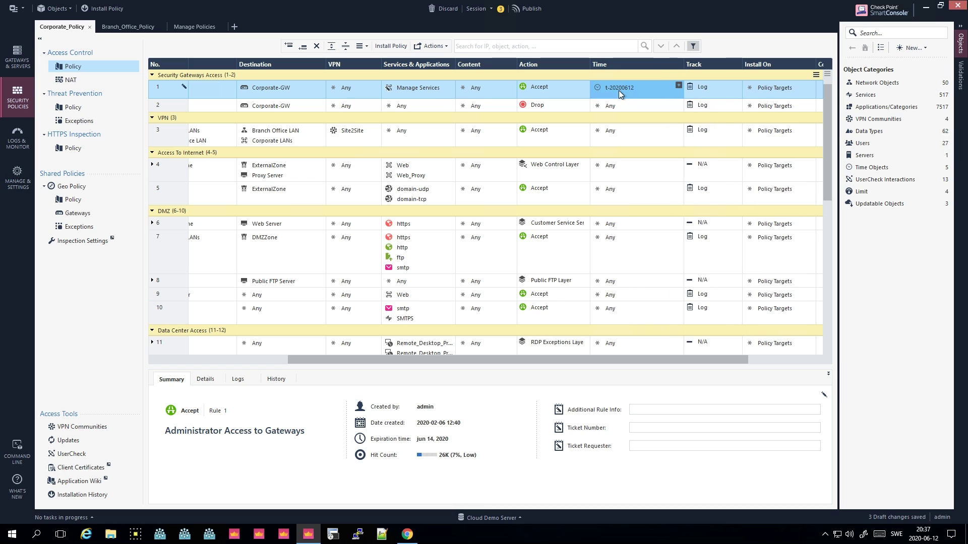
{"action": "mouse_move", "coordinate": [619, 89]}
{"action": "left_click", "coordinate": [278, 359]}
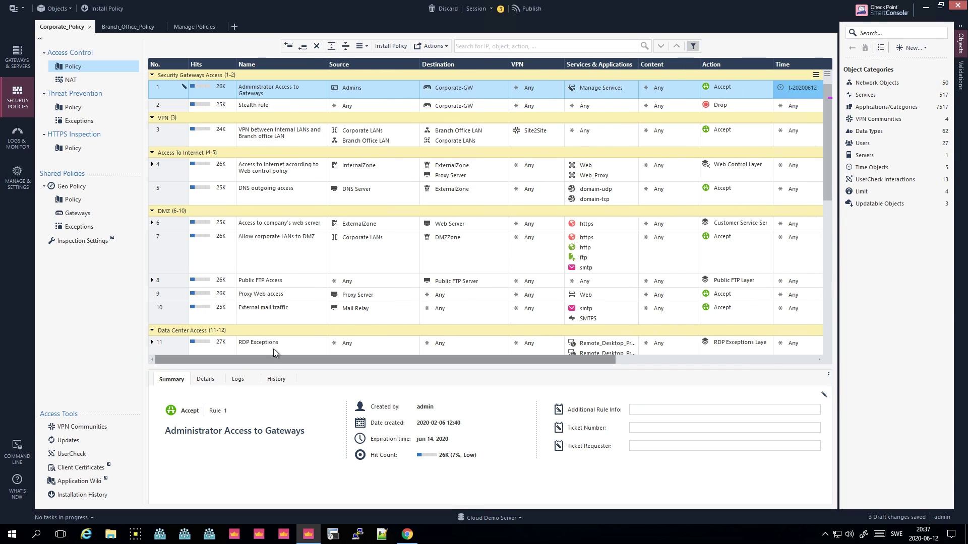
{"action": "mouse_move", "coordinate": [178, 90]}
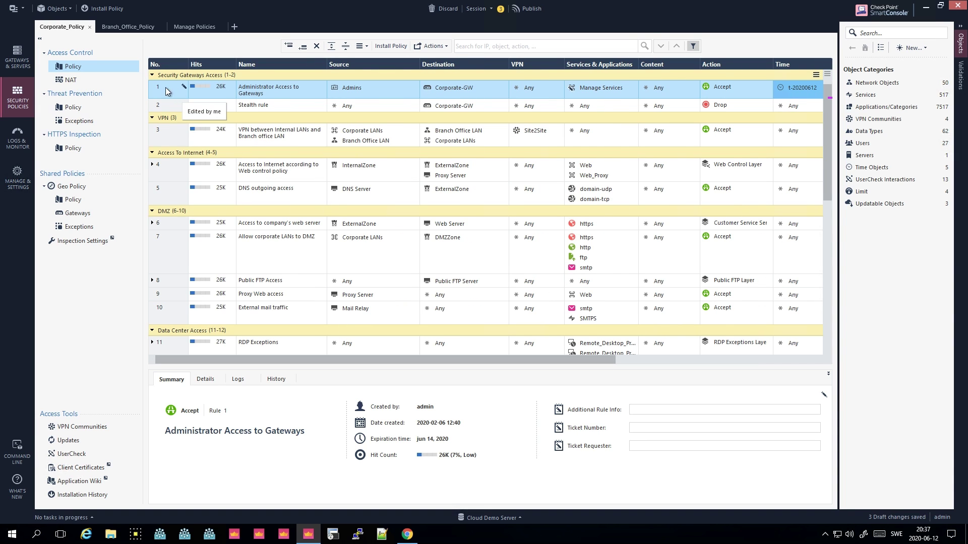
Review rule 1's comment cell and its summary fields for additional rule info, ticket number and ticket requester, leaving them empty.
{"action": "left_click", "coordinate": [631, 361]}
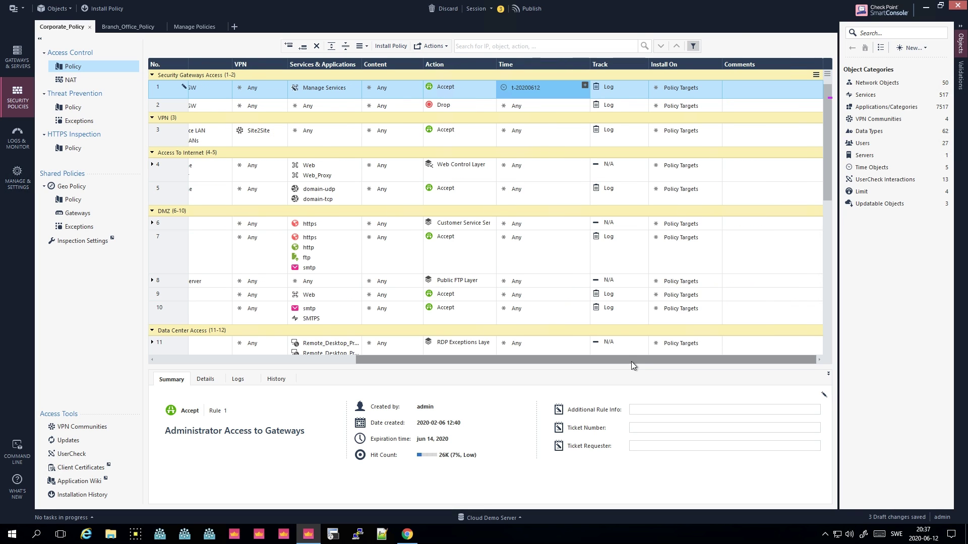
{"action": "left_click", "coordinate": [747, 86]}
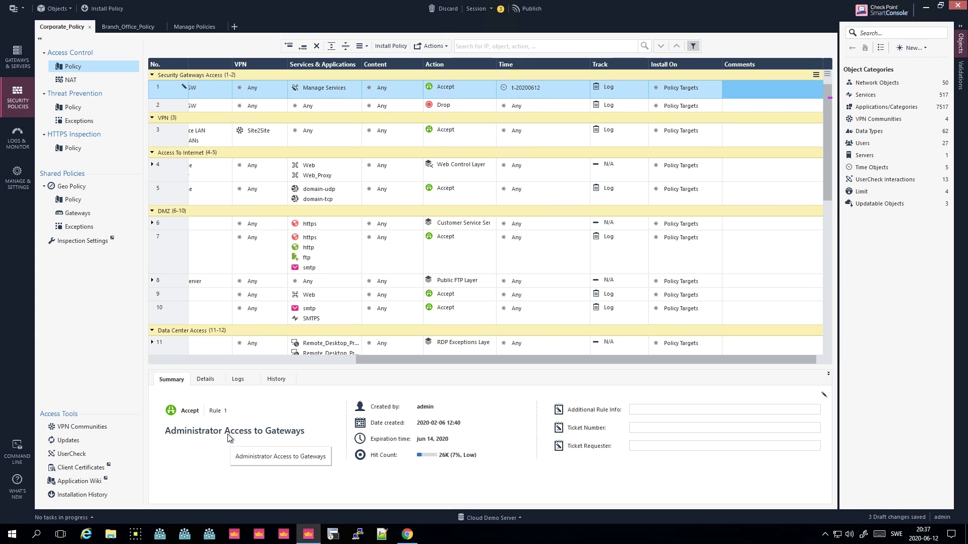
{"action": "left_click", "coordinate": [650, 428]}
{"action": "left_click", "coordinate": [648, 448]}
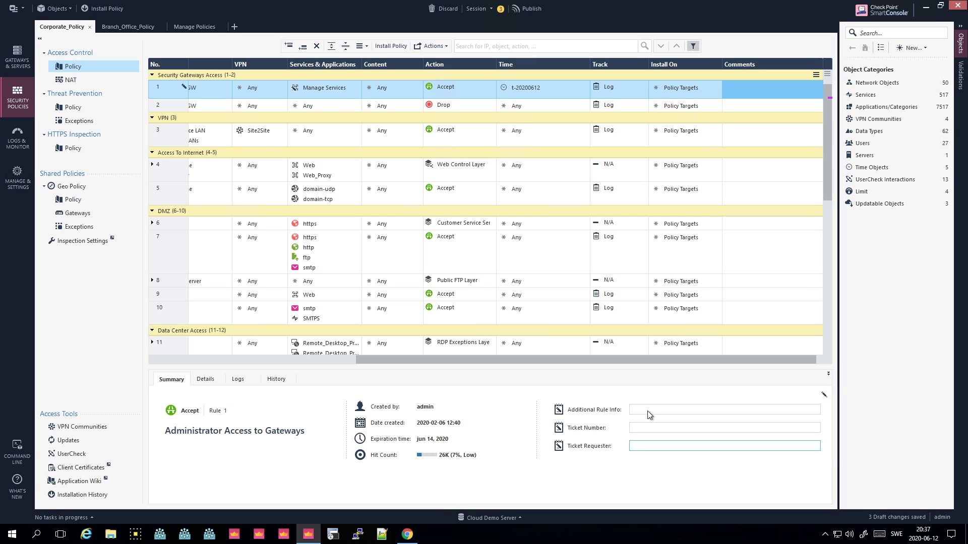
{"action": "left_click", "coordinate": [649, 410]}
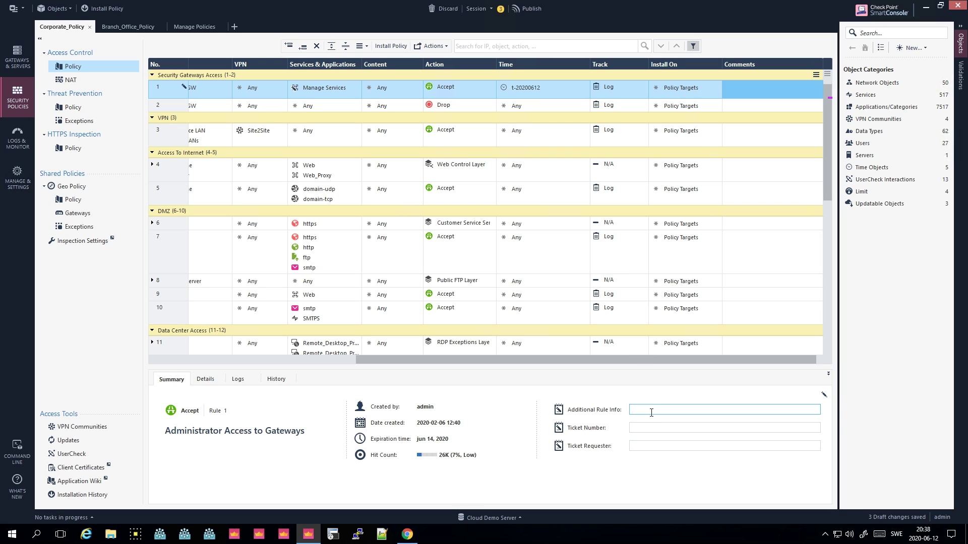
{"action": "left_click", "coordinate": [754, 90]}
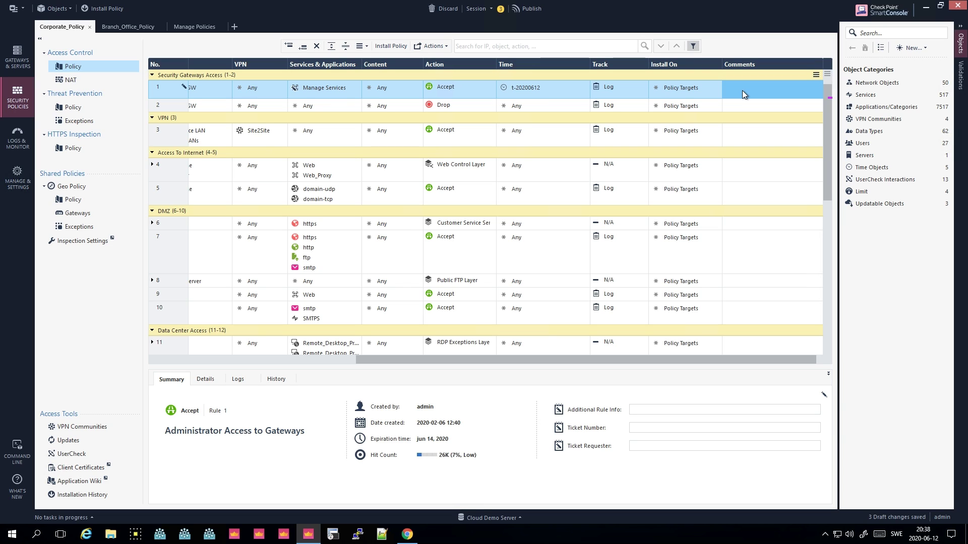
{"action": "left_click", "coordinate": [742, 89]}
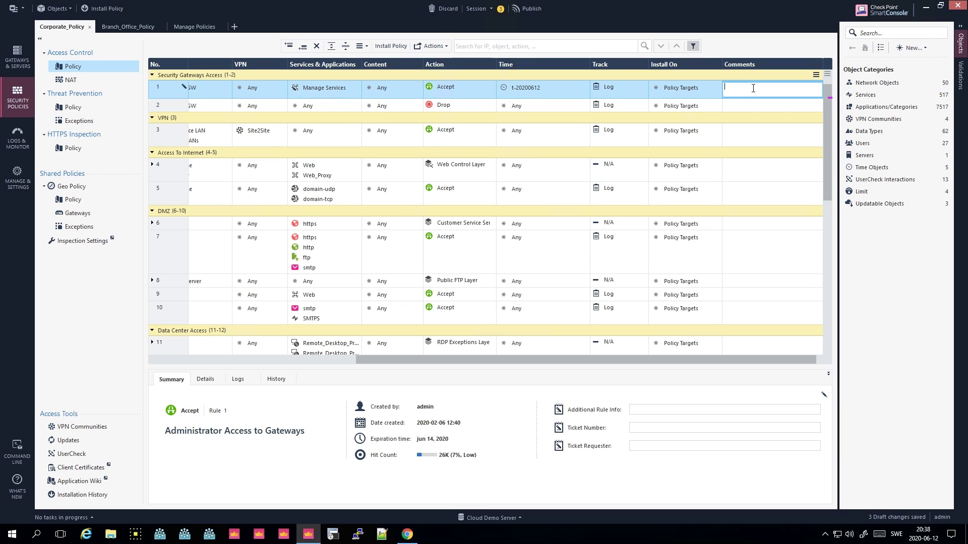
View rule 1's details alongside the first columns of the rule base.
{"action": "left_click", "coordinate": [204, 381]}
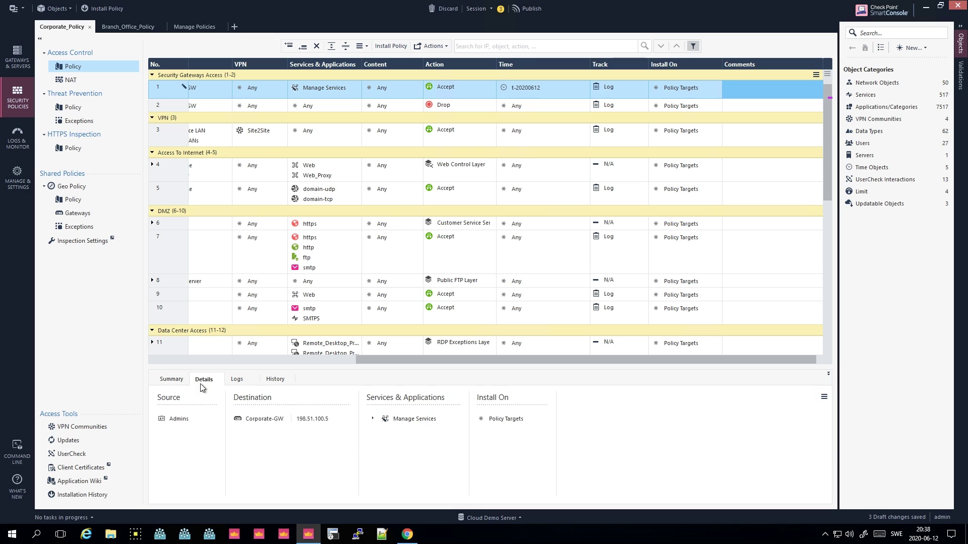
{"action": "left_click", "coordinate": [340, 362]}
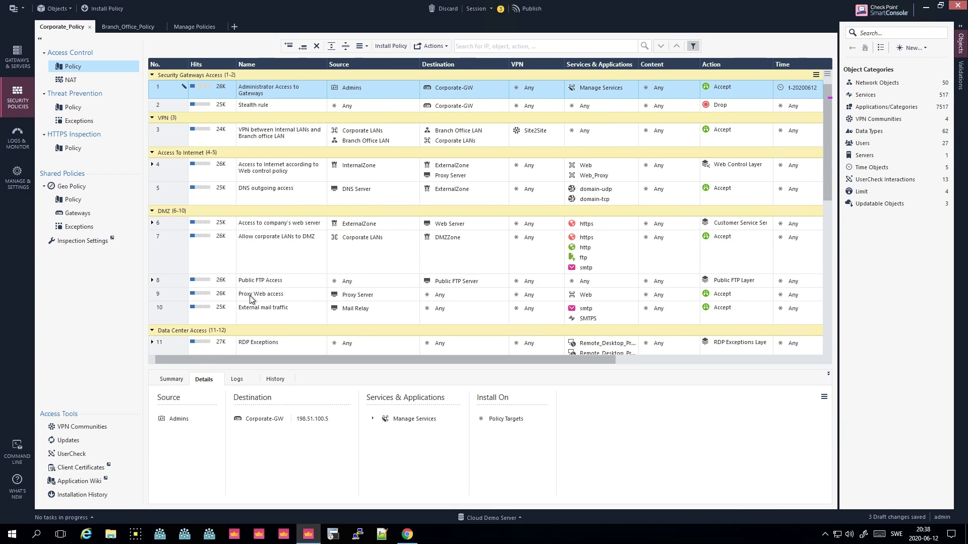
Review rule 1's summary and details and inspect the members of its Manage Services group.
{"action": "left_click", "coordinate": [172, 379]}
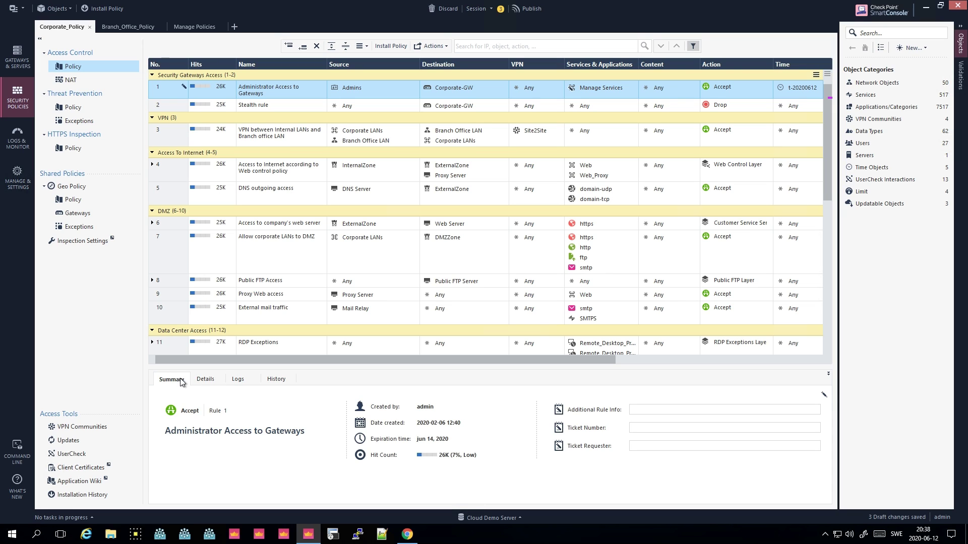
{"action": "left_click", "coordinate": [215, 379]}
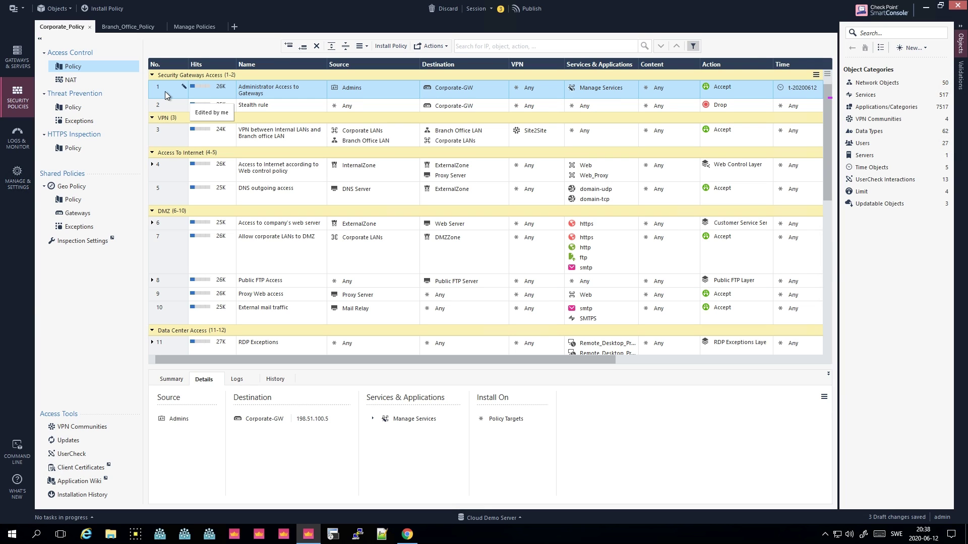
{"action": "mouse_move", "coordinate": [591, 88]}
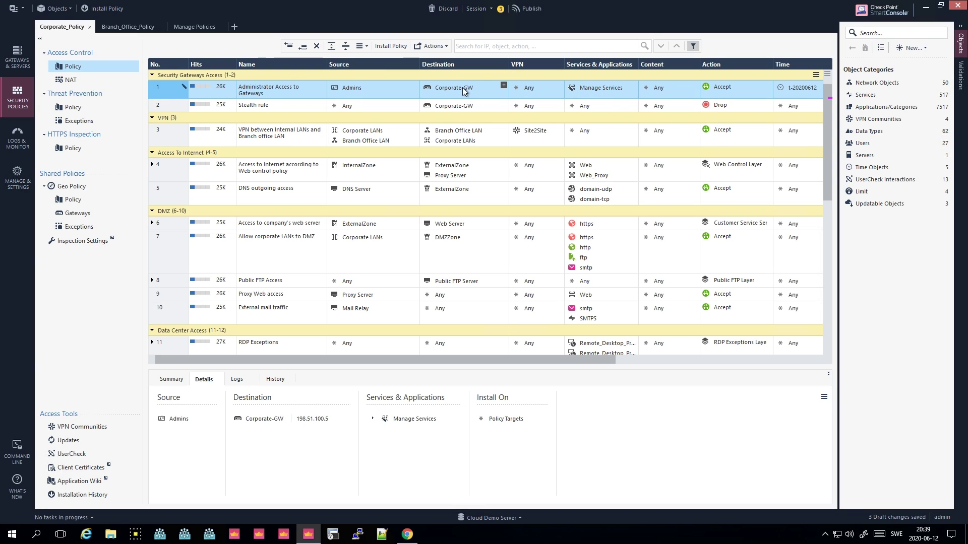
{"action": "left_click", "coordinate": [592, 87]}
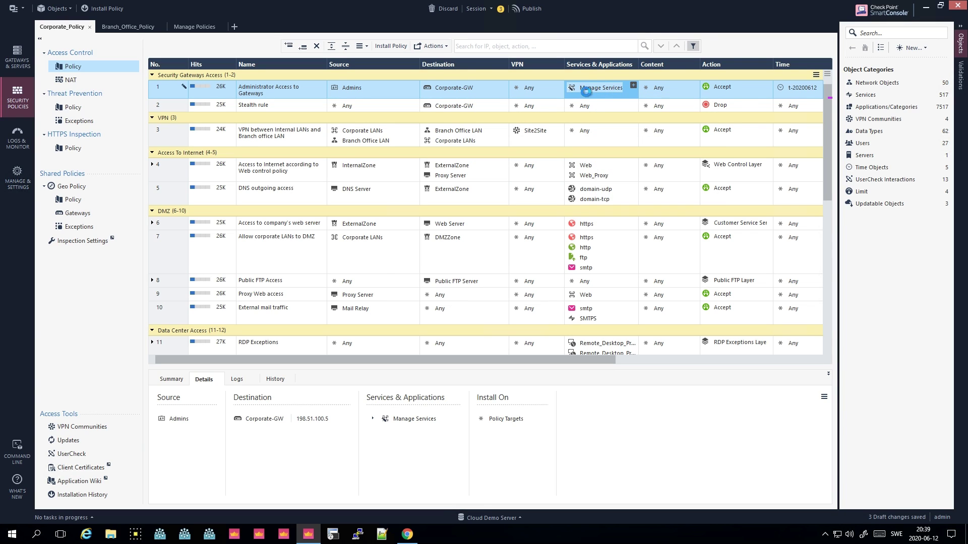
{"action": "double_click", "coordinate": [604, 93]}
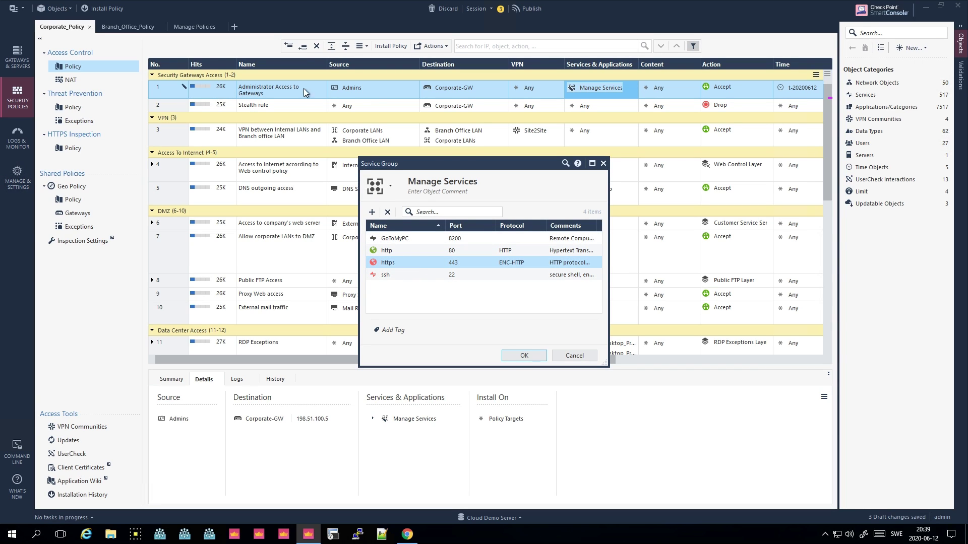
{"action": "left_click", "coordinate": [604, 164]}
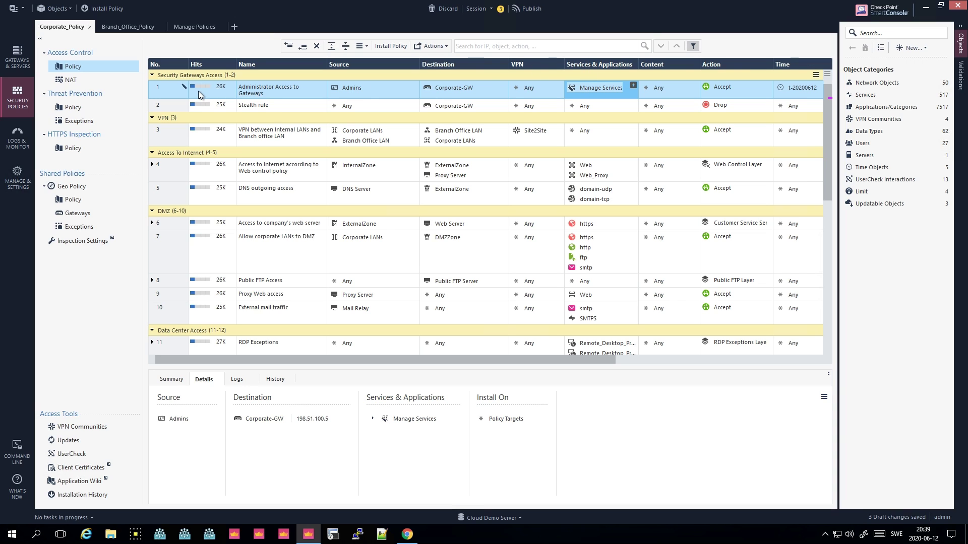
Show rule 1's logs in an enlarged information pane with the Source User Name column widened to fit.
{"action": "left_click", "coordinate": [237, 379]}
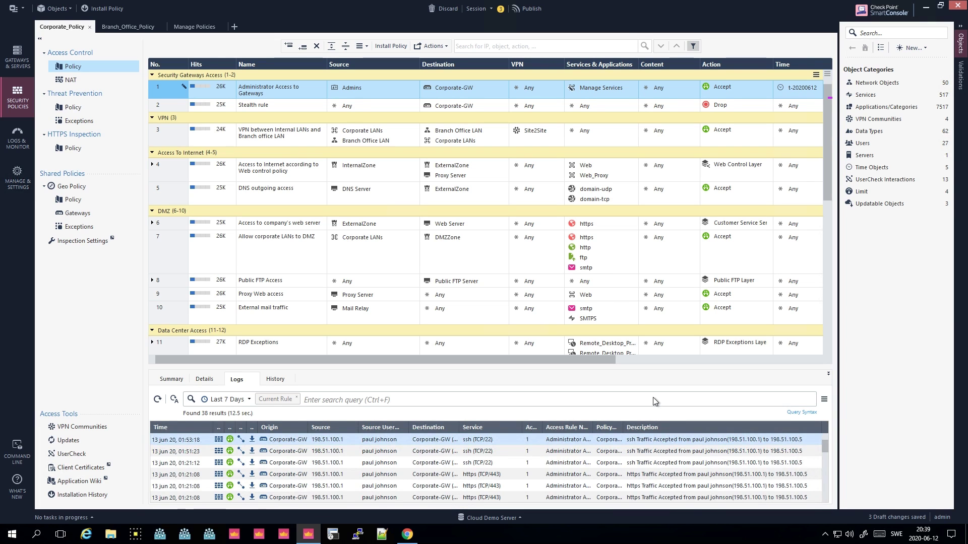
{"action": "left_click_drag", "start_coordinate": [455, 368], "coordinate": [456, 296]}
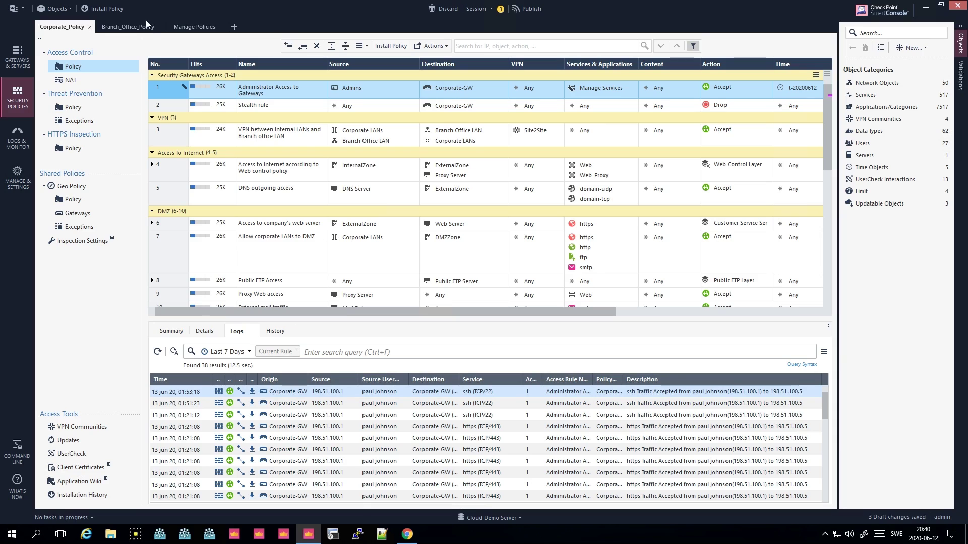
{"action": "mouse_move", "coordinate": [168, 90]}
{"action": "mouse_move", "coordinate": [610, 88]}
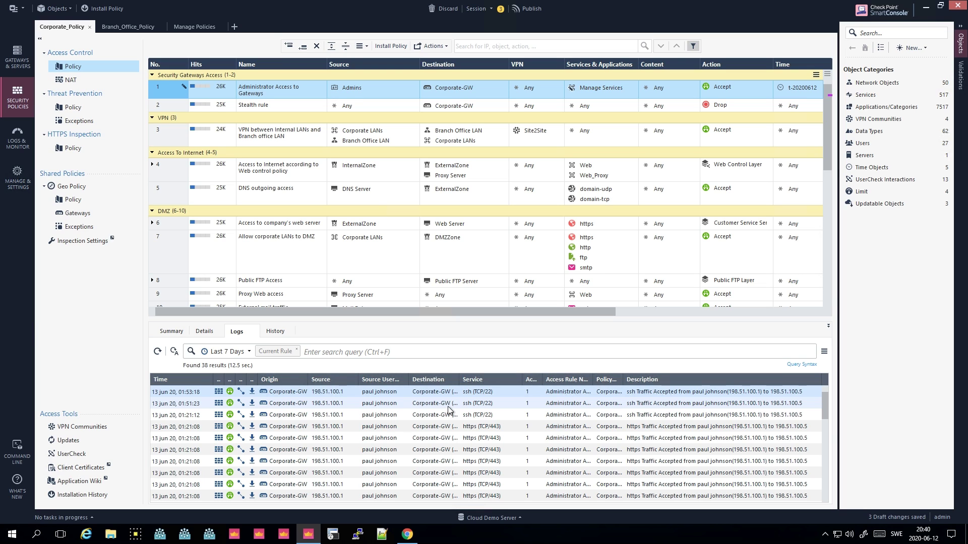
{"action": "left_click_drag", "start_coordinate": [409, 382], "coordinate": [452, 383]}
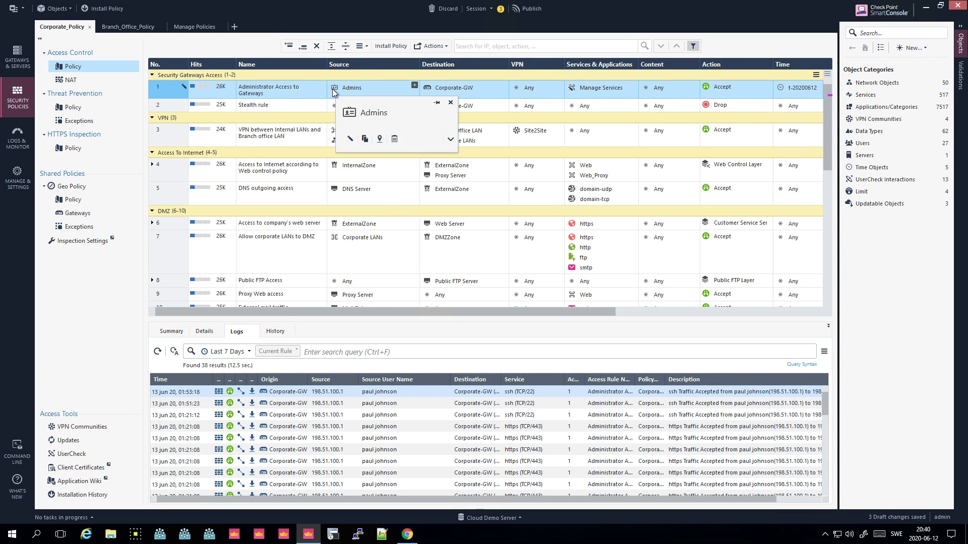
Open the first ssh log entry of rule 1 and examine its time, blade and product family.
{"action": "double_click", "coordinate": [404, 393]}
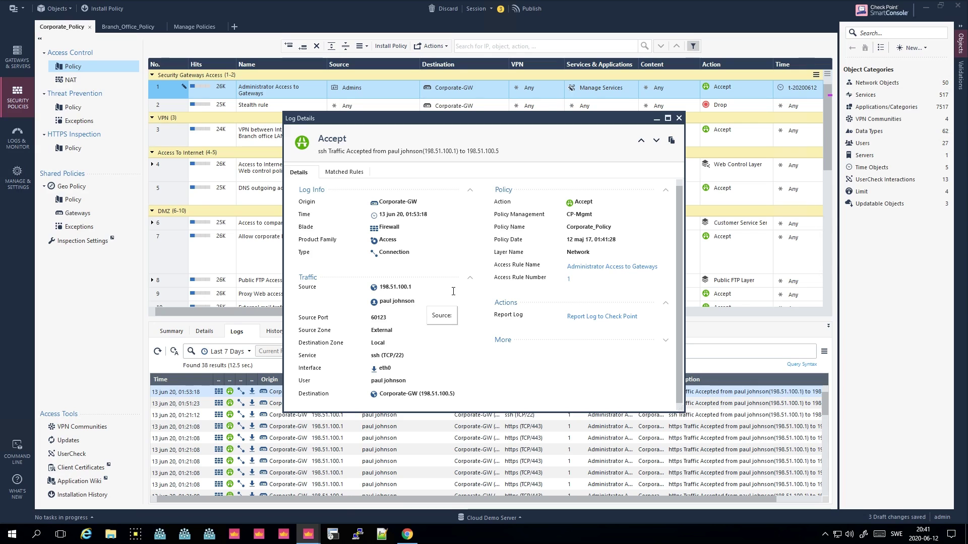
{"action": "left_click", "coordinate": [678, 118]}
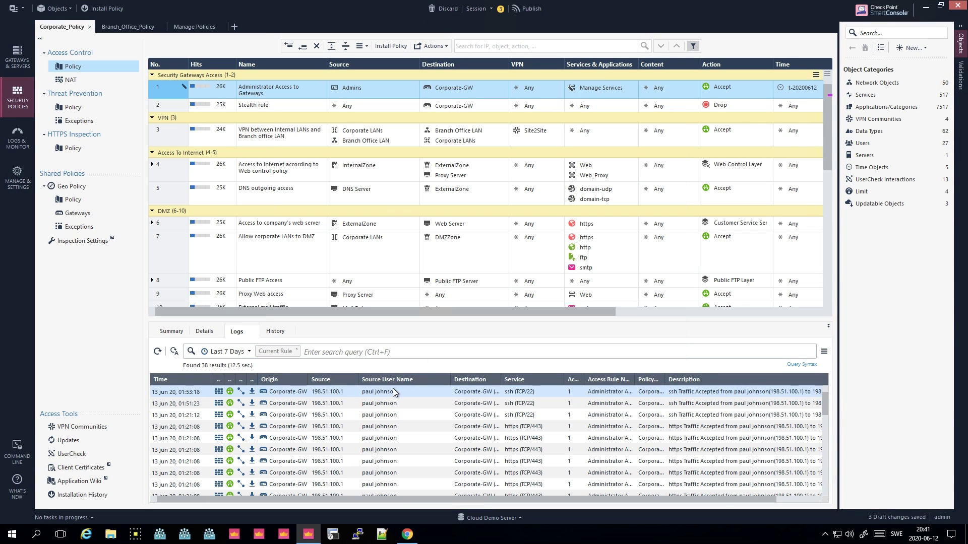
{"action": "double_click", "coordinate": [391, 392]}
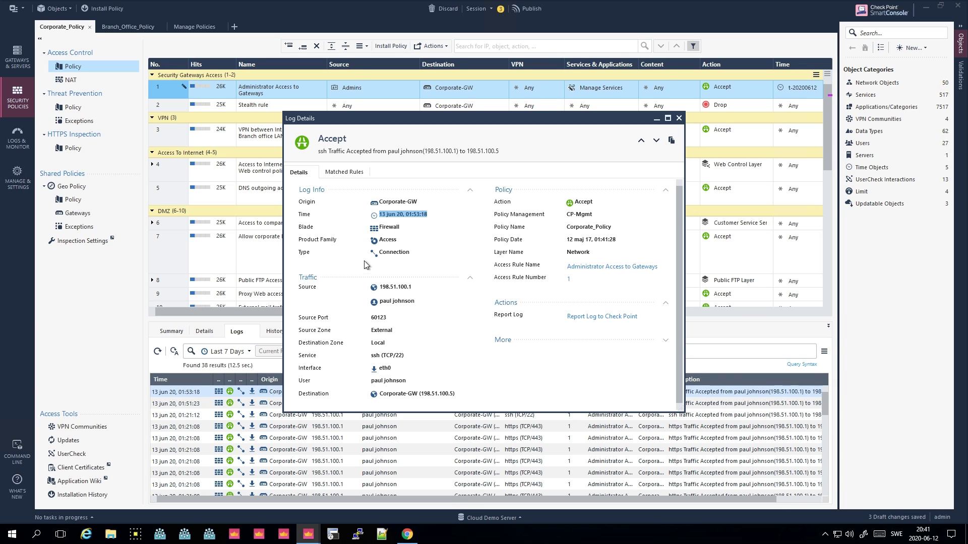
{"action": "triple_click", "coordinate": [420, 215]}
{"action": "left_click_drag", "start_coordinate": [405, 226], "coordinate": [359, 228]}
{"action": "left_click_drag", "start_coordinate": [416, 242], "coordinate": [368, 242]}
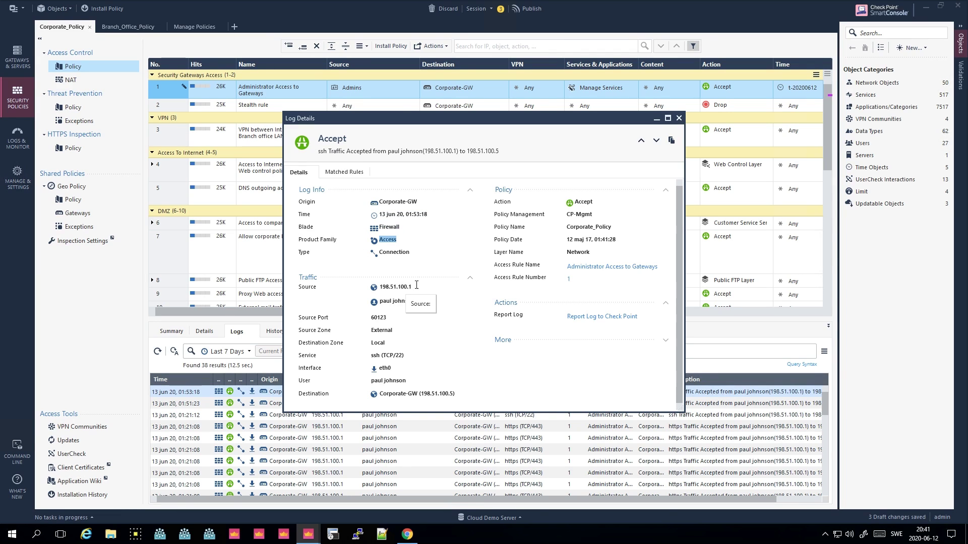
Examine the log entry's source, destination zone, interface and destination, plus the security inzone among its additional fields.
{"action": "left_click_drag", "start_coordinate": [417, 287], "coordinate": [365, 287]}
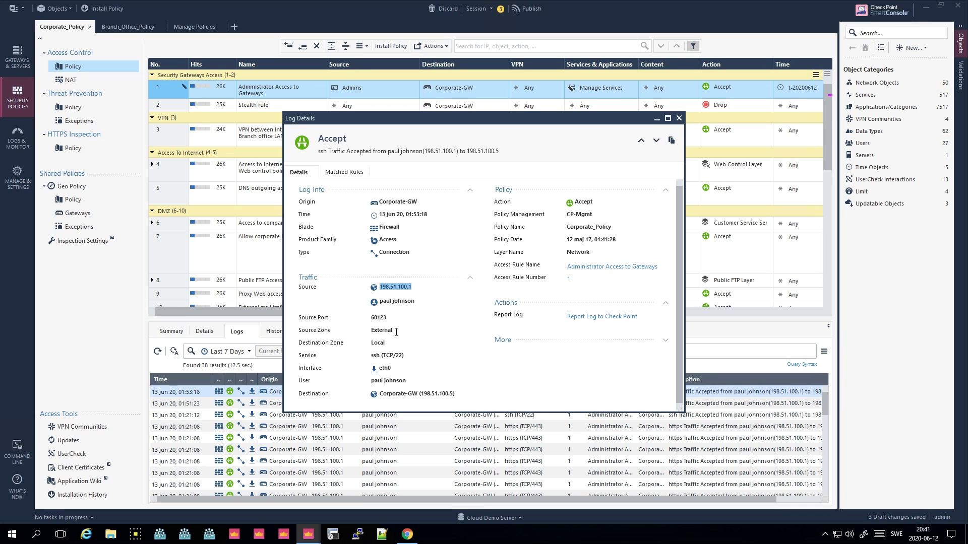
{"action": "double_click", "coordinate": [389, 343]}
{"action": "left_click", "coordinate": [396, 347]}
{"action": "double_click", "coordinate": [383, 371]}
{"action": "left_click", "coordinate": [400, 370]}
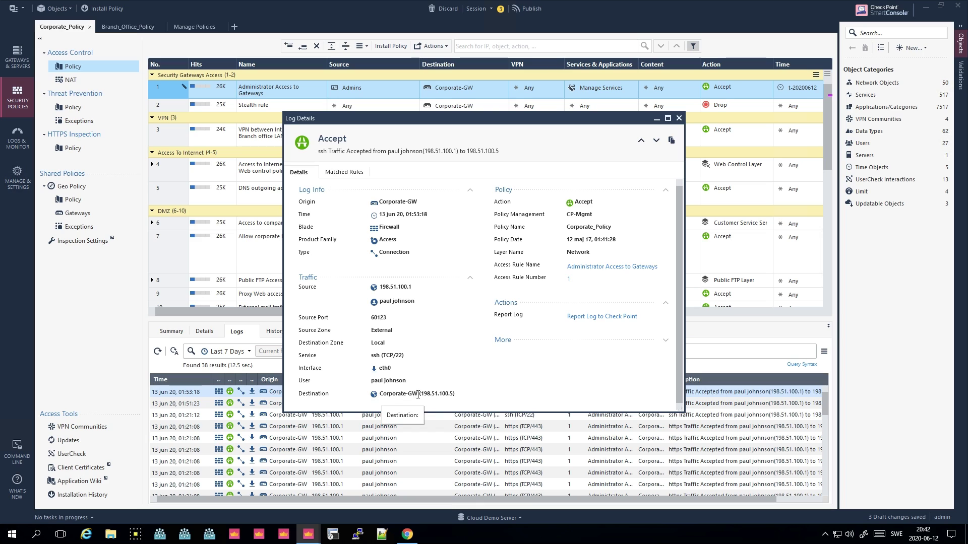
{"action": "left_click_drag", "start_coordinate": [418, 393], "coordinate": [380, 395]}
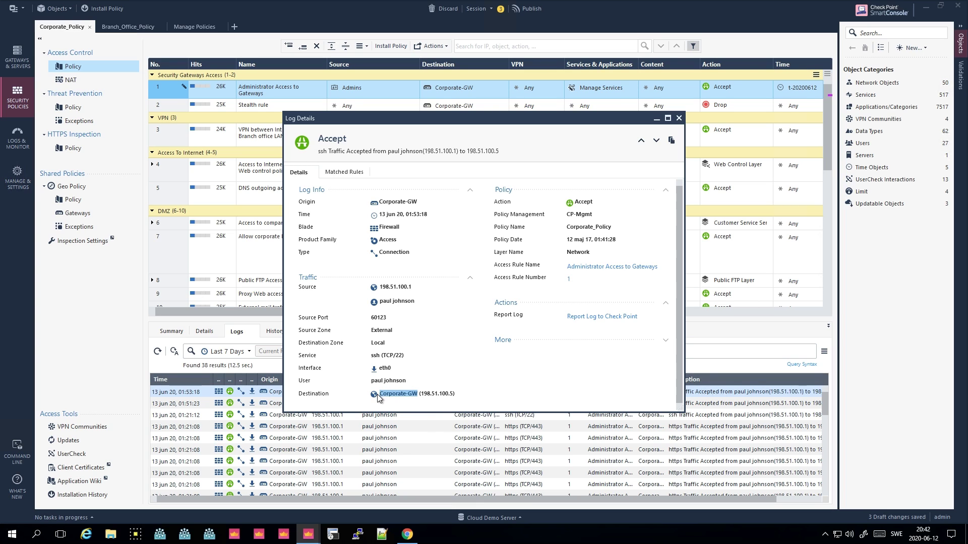
{"action": "left_click_drag", "start_coordinate": [453, 394], "coordinate": [423, 393]}
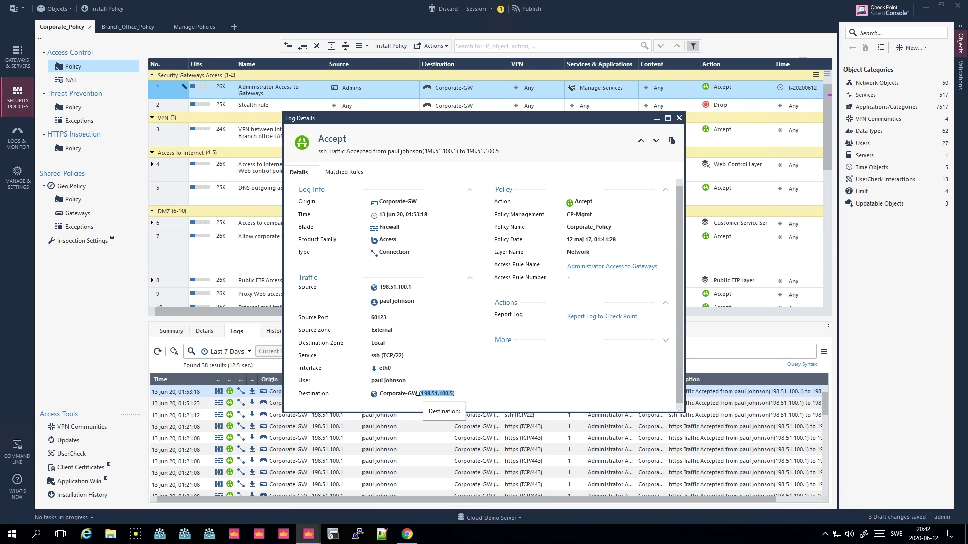
{"action": "left_click_drag", "start_coordinate": [418, 394], "coordinate": [377, 394]}
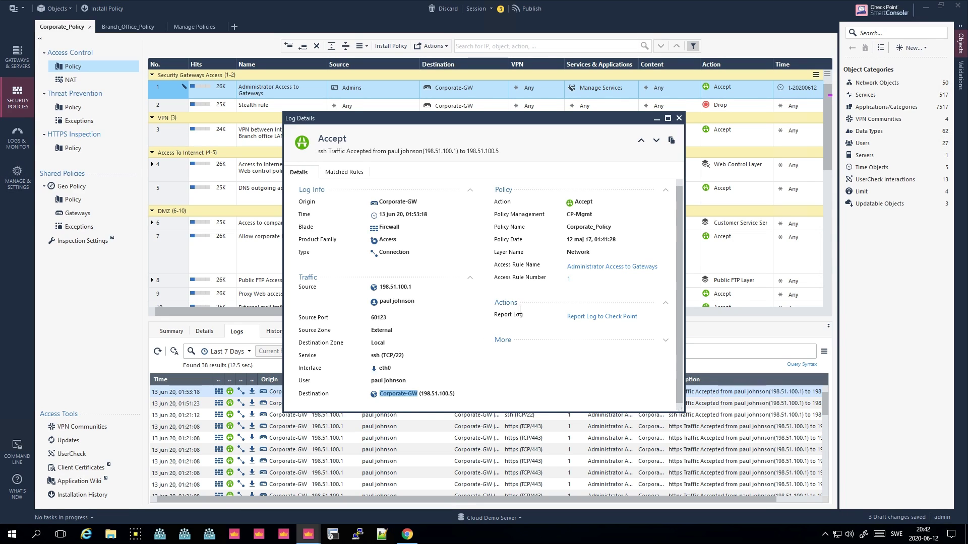
{"action": "left_click", "coordinate": [665, 341]}
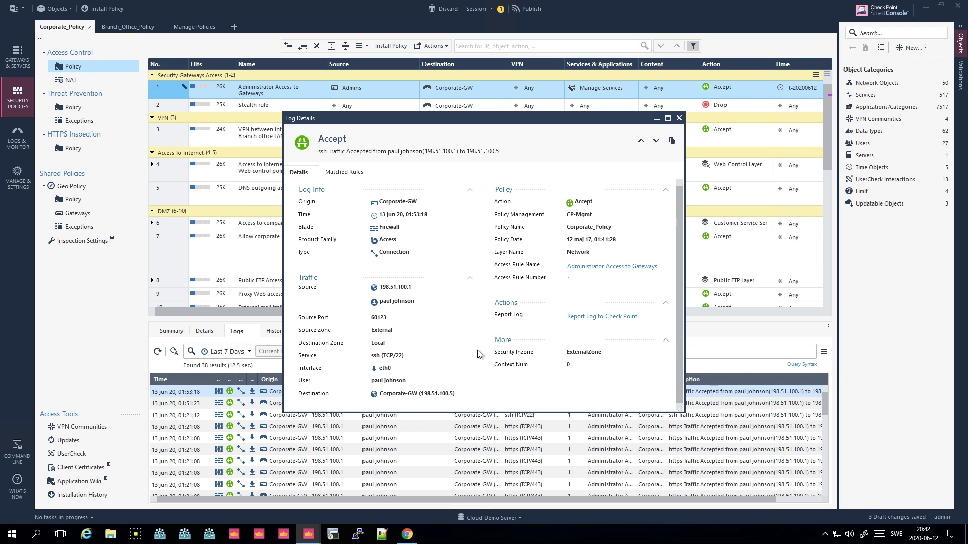
{"action": "double_click", "coordinate": [586, 351]}
View the log entry's matched rules and follow the link to rule 1 in the rule base, closing the log details.
{"action": "left_click", "coordinate": [353, 172]}
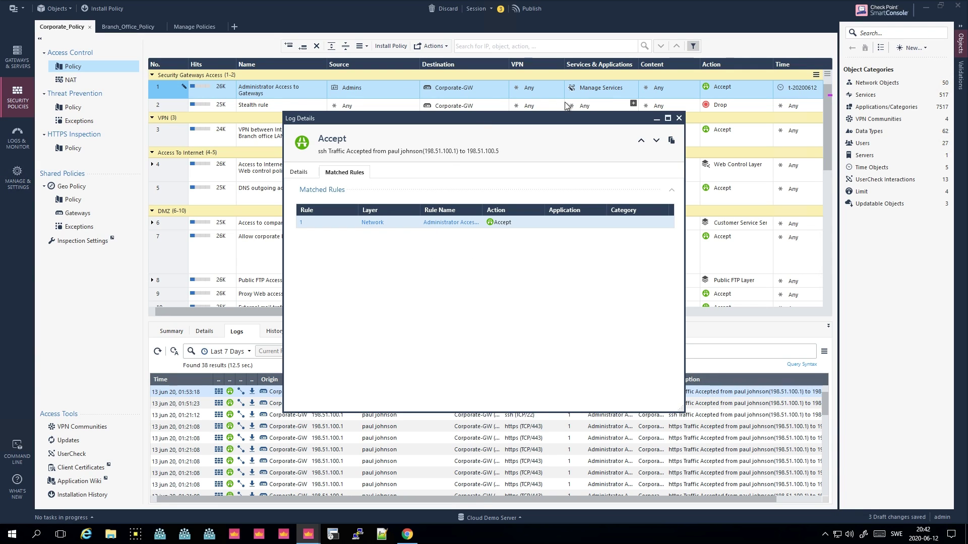
{"action": "left_click", "coordinate": [298, 226]}
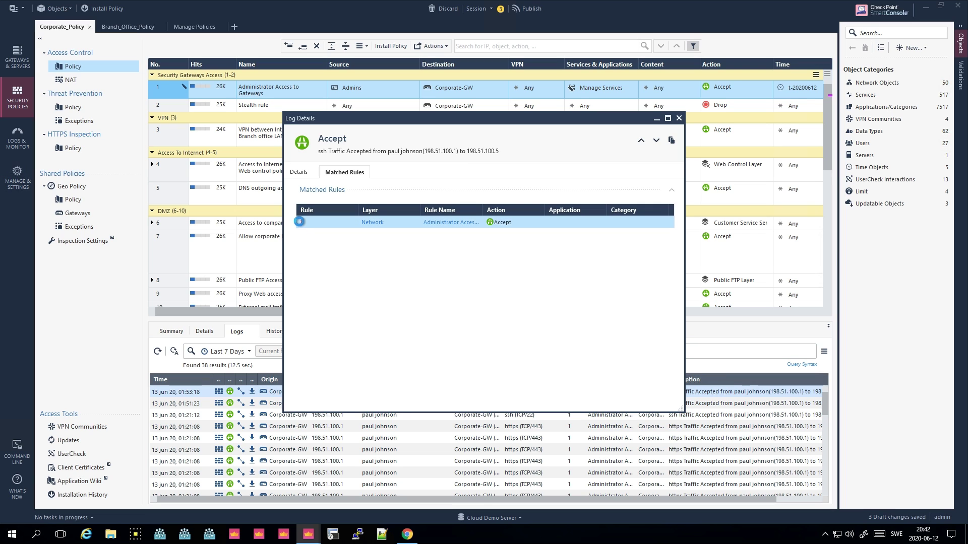
{"action": "left_click", "coordinate": [301, 223]}
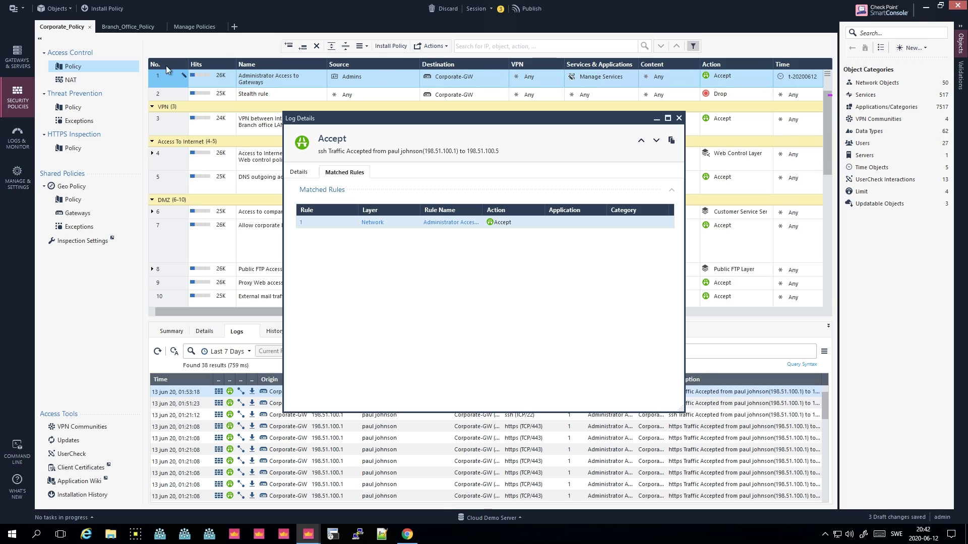
{"action": "left_click", "coordinate": [679, 119]}
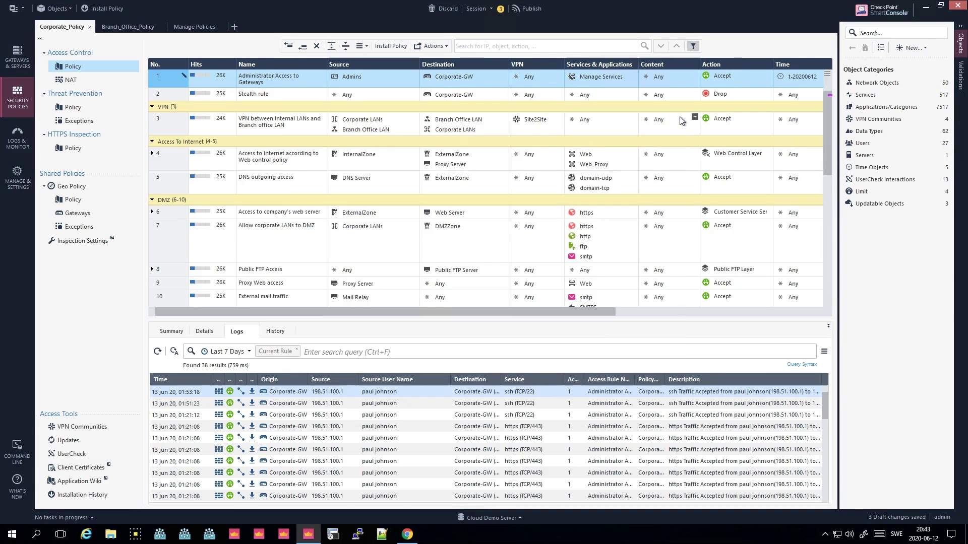
Check rule 1's edit marker and look at the http service in its Manage Services group without changing anything.
{"action": "scroll", "coordinate": [657, 85], "scroll_direction": "up", "scroll_amount": 1}
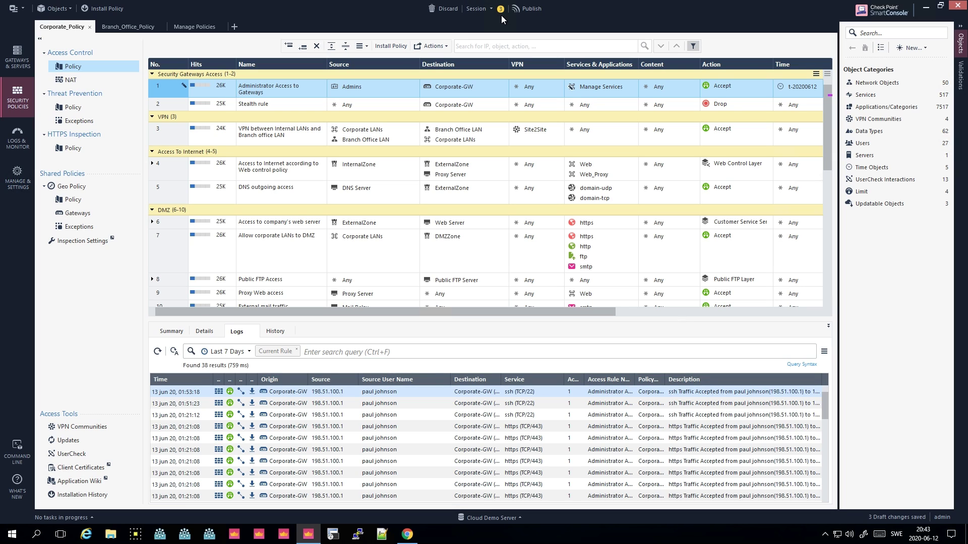
{"action": "mouse_move", "coordinate": [185, 87]}
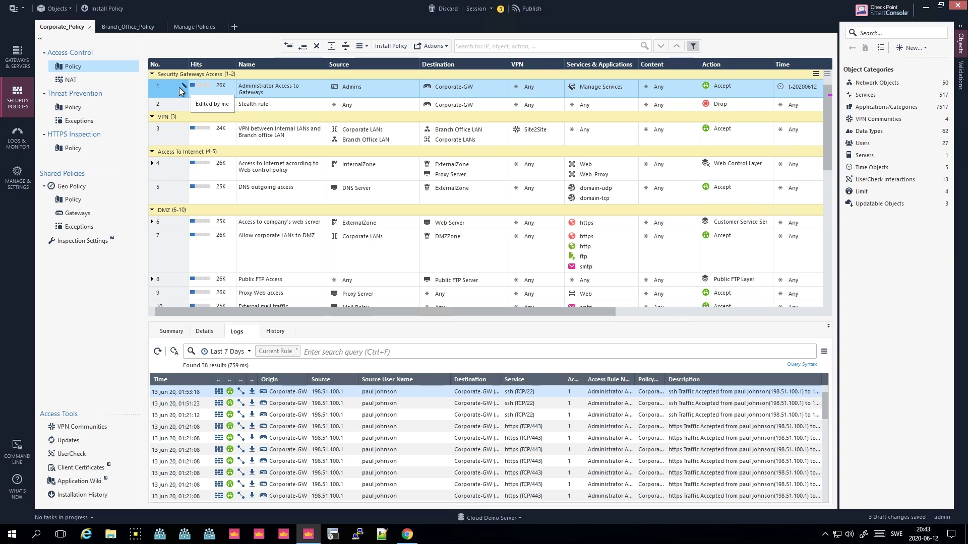
{"action": "double_click", "coordinate": [584, 89]}
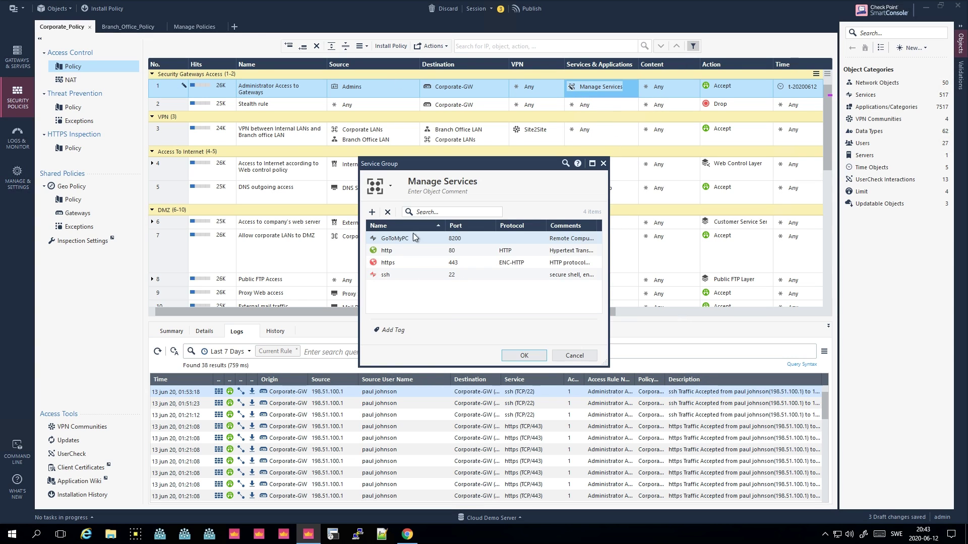
{"action": "left_click", "coordinate": [402, 252]}
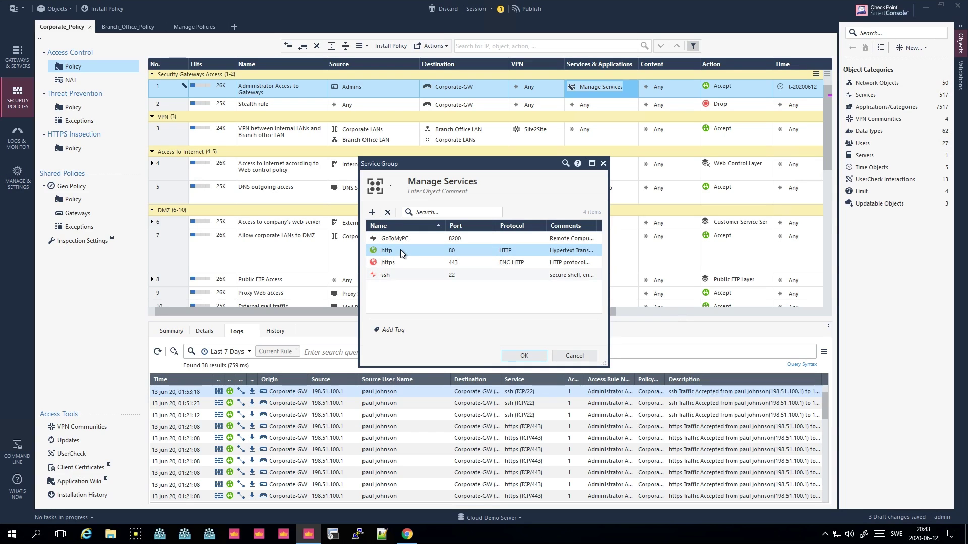
{"action": "left_click", "coordinate": [575, 356]}
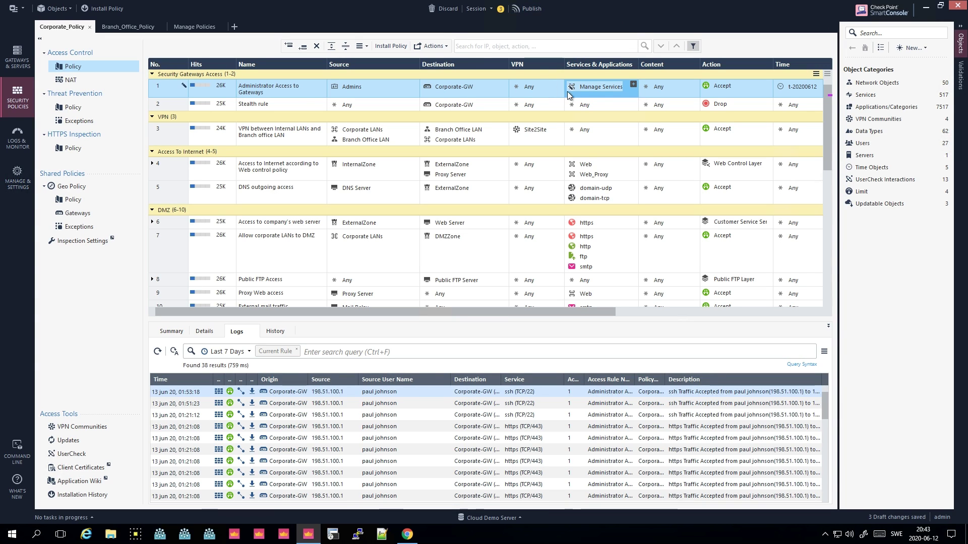
{"action": "mouse_move", "coordinate": [576, 89]}
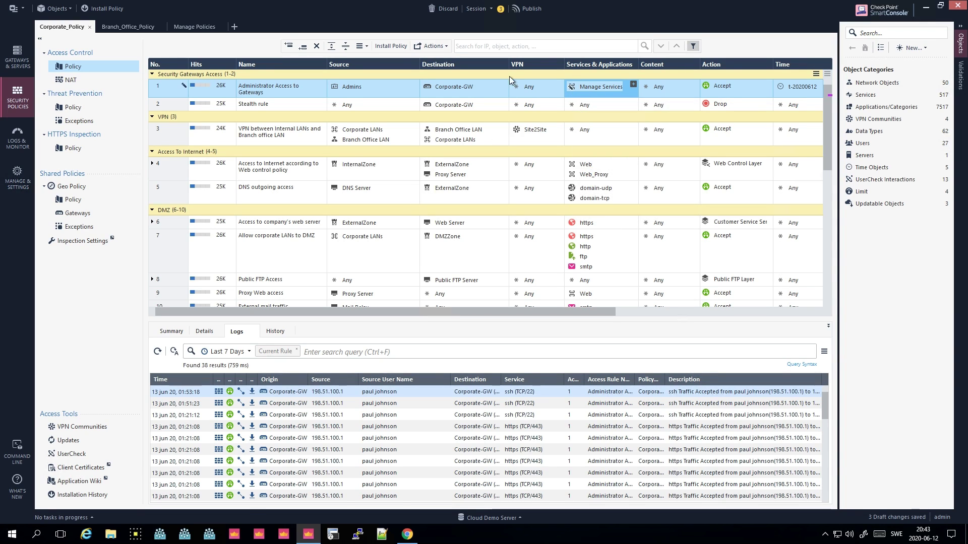
Publish the session's draft changes under the proposed session name.
{"action": "left_click", "coordinate": [530, 10]}
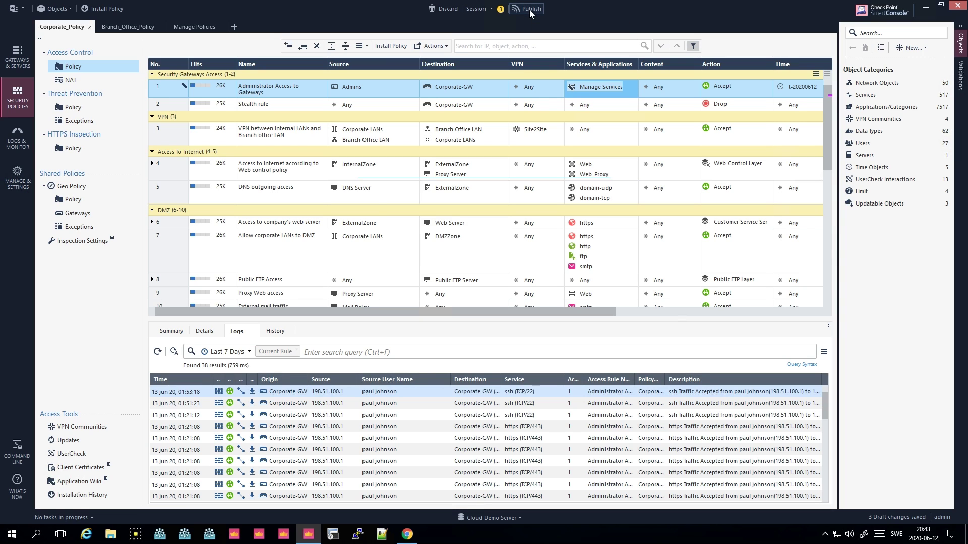
{"action": "left_click", "coordinate": [460, 286]}
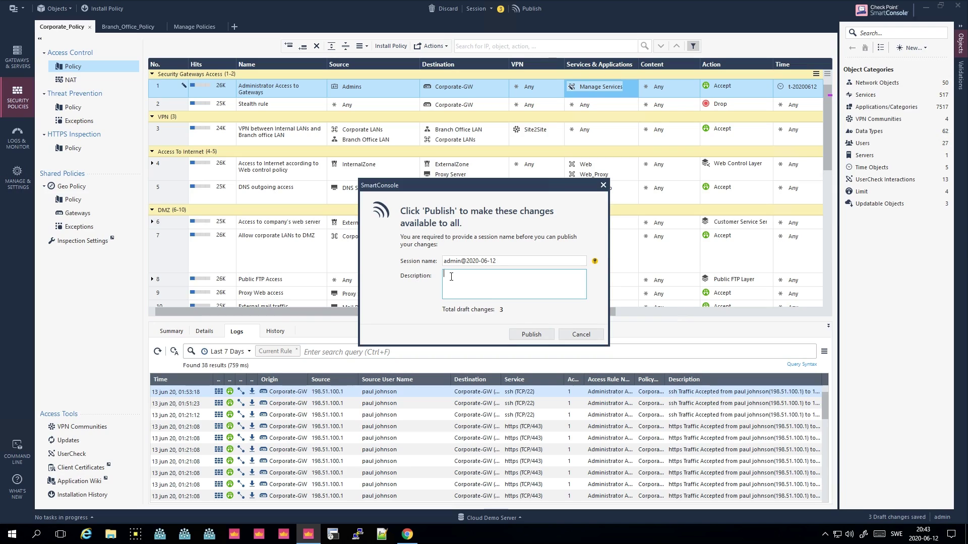
{"action": "left_click", "coordinate": [530, 335]}
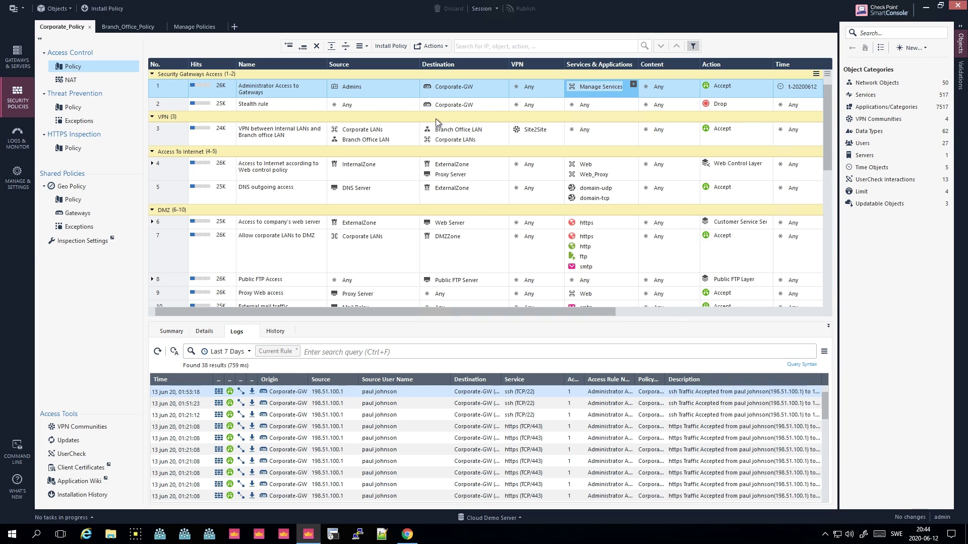
Try to install Corporate_Policy on Corporate-GW with Access Control and Threat Prevention, using independent installation on each selected gateway.
{"action": "left_click", "coordinate": [117, 10]}
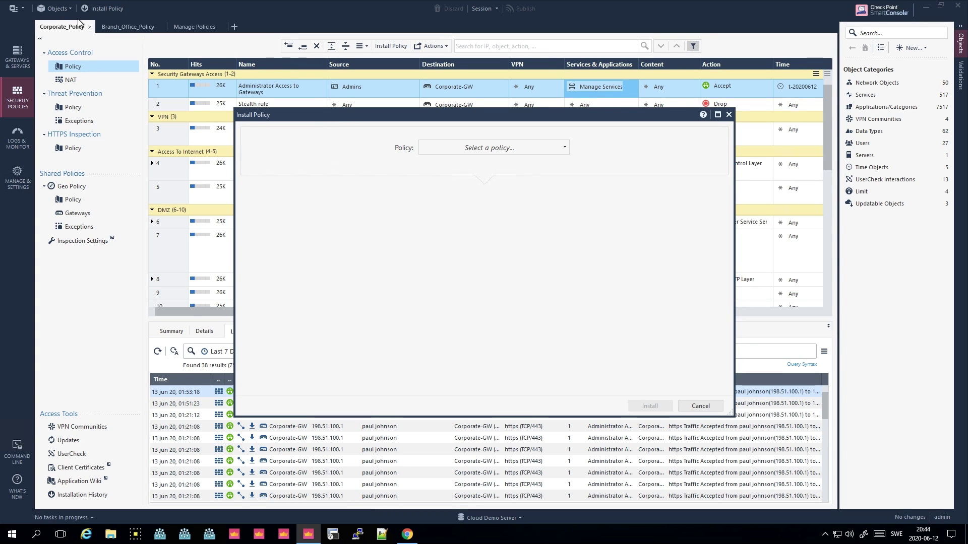
{"action": "left_click", "coordinate": [465, 147]}
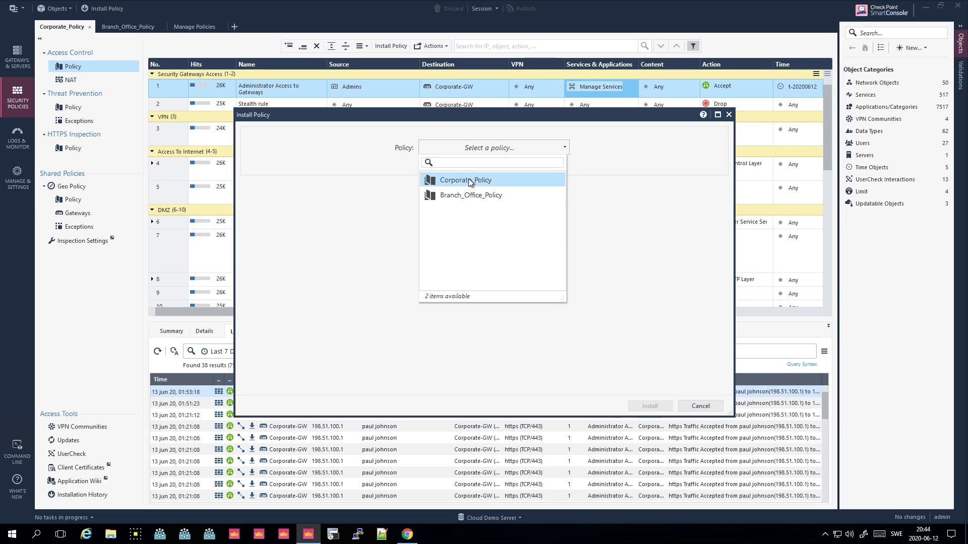
{"action": "left_click", "coordinate": [468, 179]}
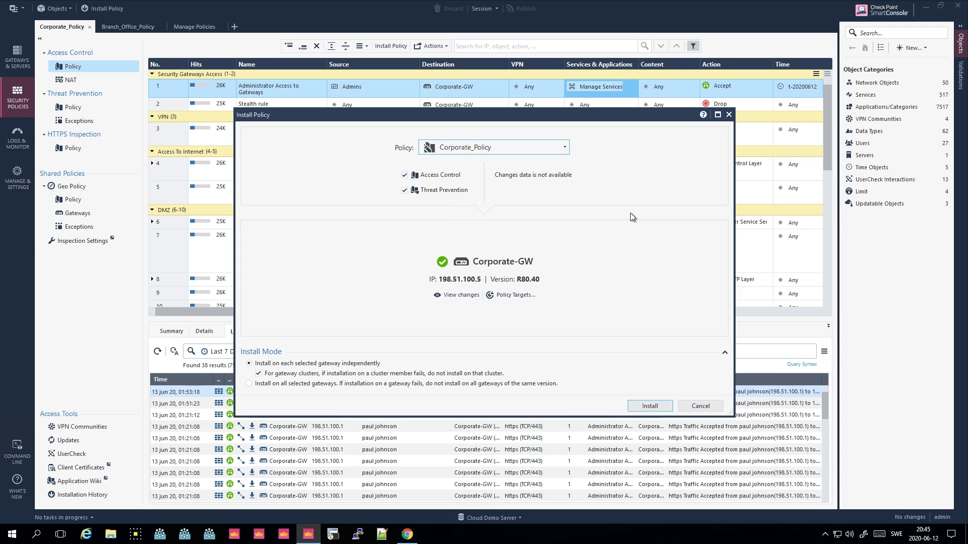
{"action": "left_click", "coordinate": [651, 407]}
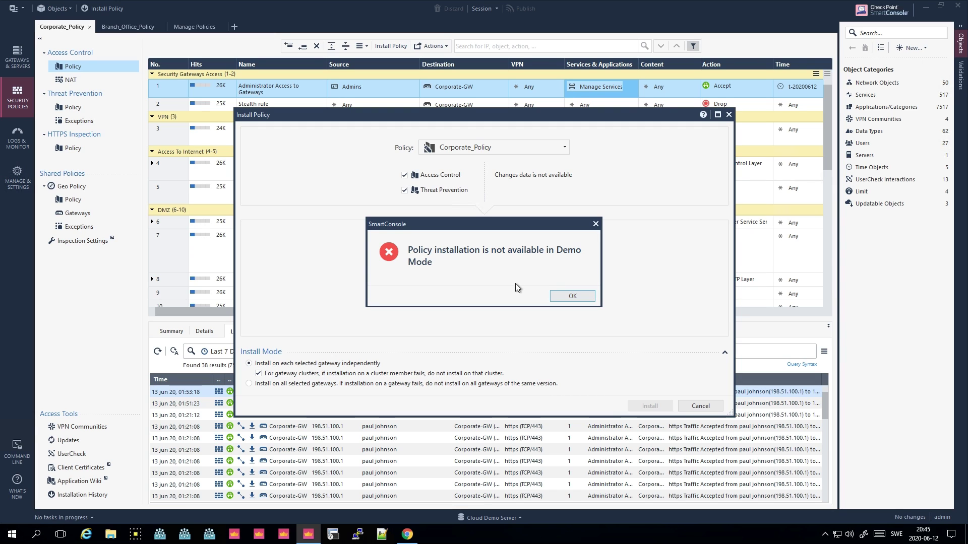
{"action": "left_click", "coordinate": [578, 298]}
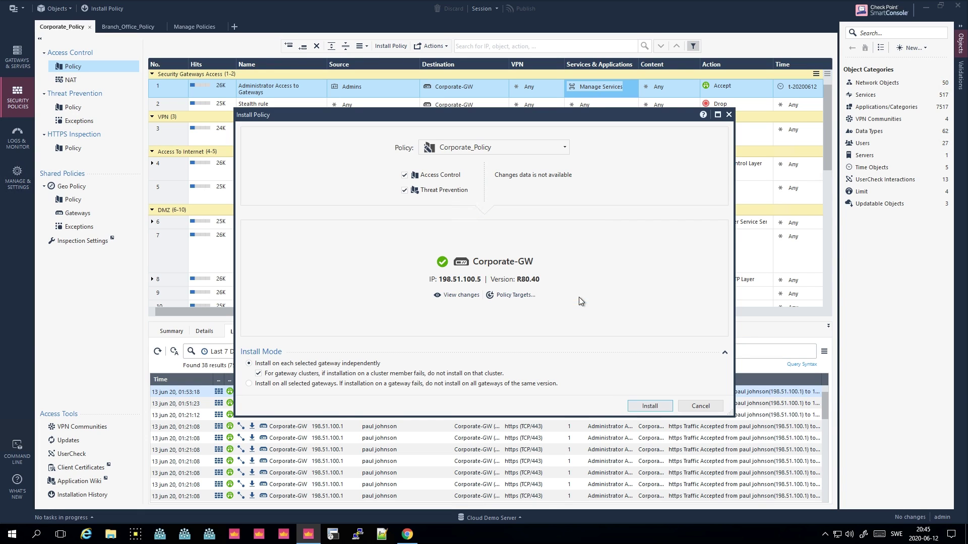
{"action": "left_click", "coordinate": [704, 406]}
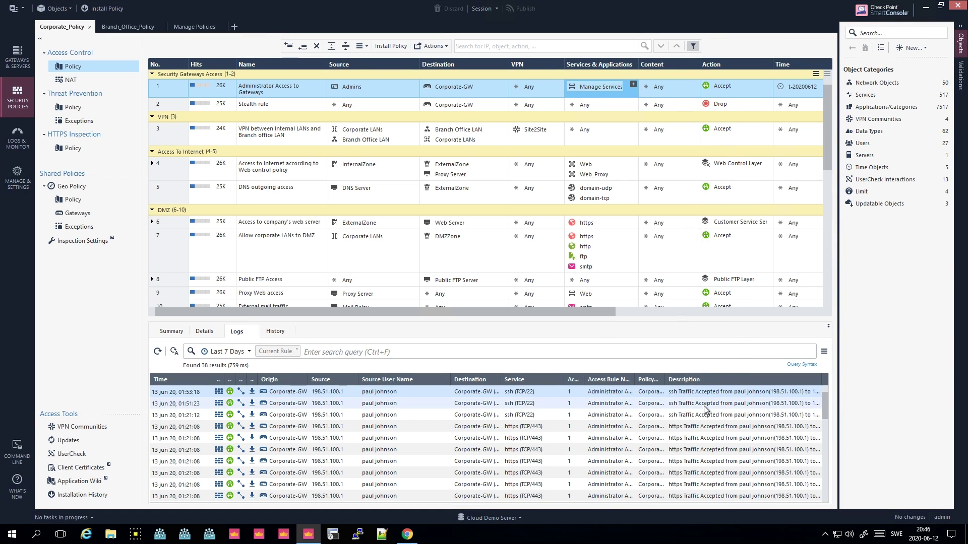